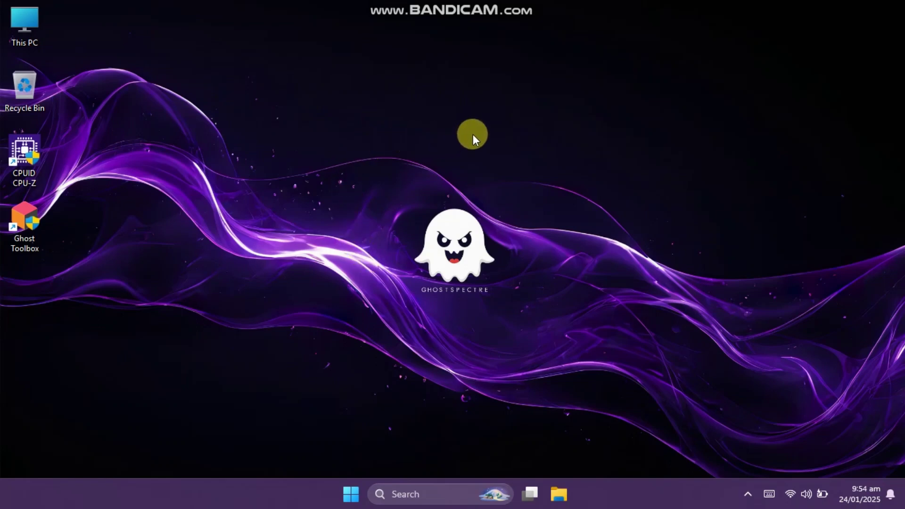
Run Ghost Mode's Cleanup Temporary Files from the desktop context menu so Temp reports clean
right_click(469, 133)
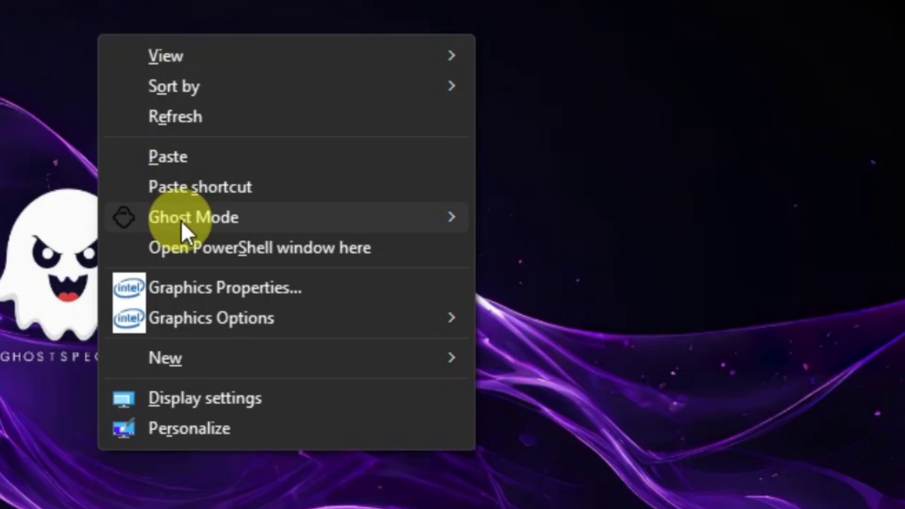
mouse_move(181, 221)
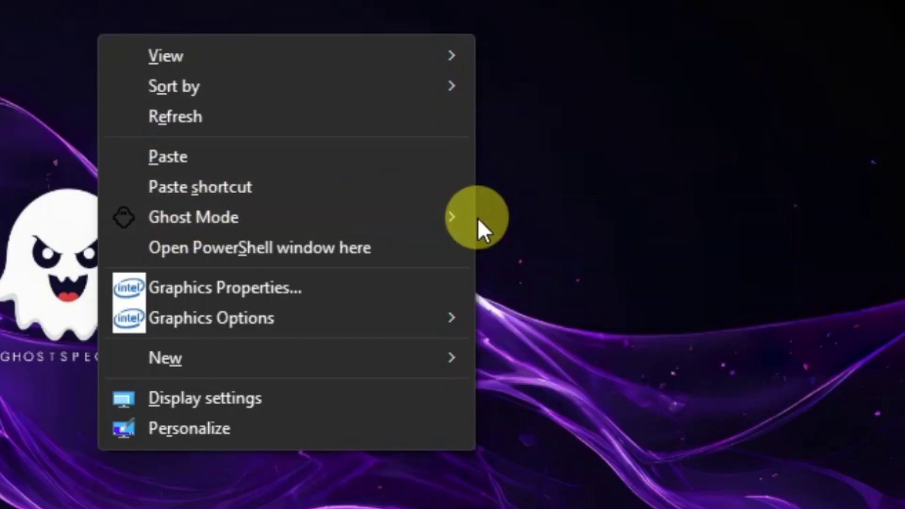
mouse_move(451, 218)
mouse_move(539, 221)
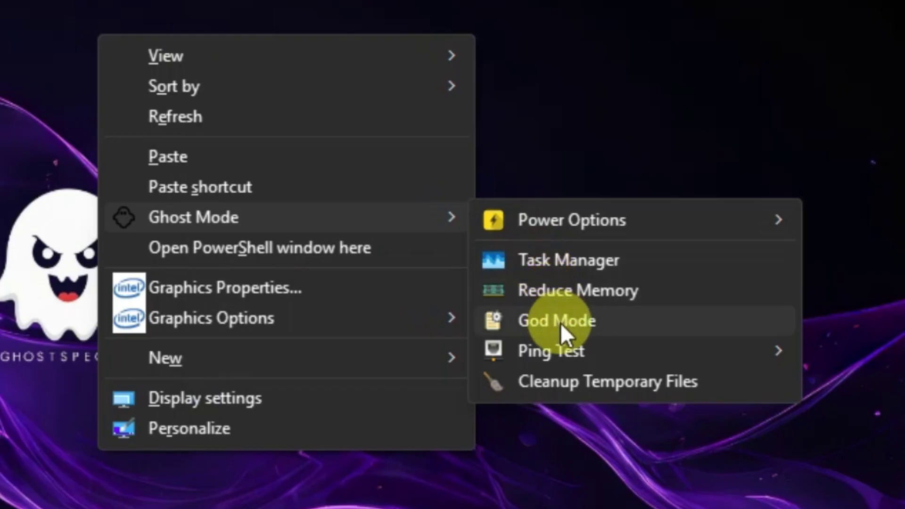
left_click(571, 377)
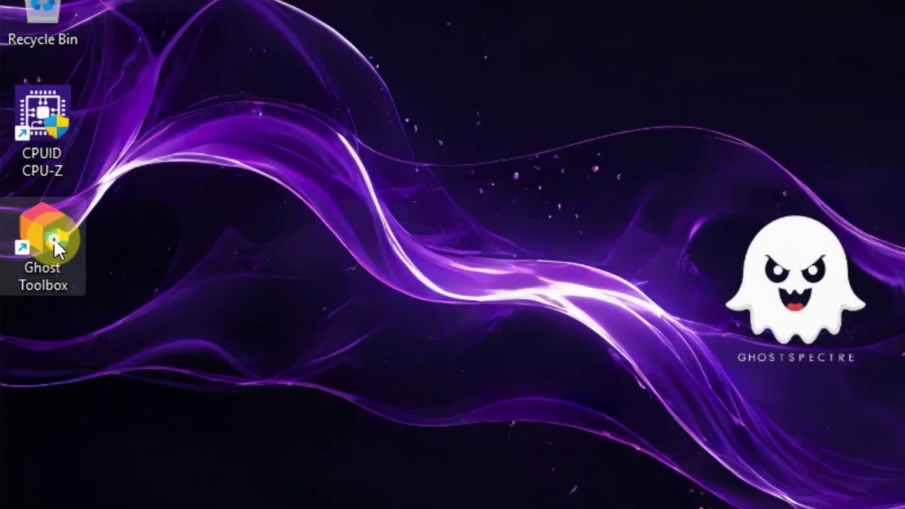
Start Ghost Toolbox from its desktop icon
double_click(54, 239)
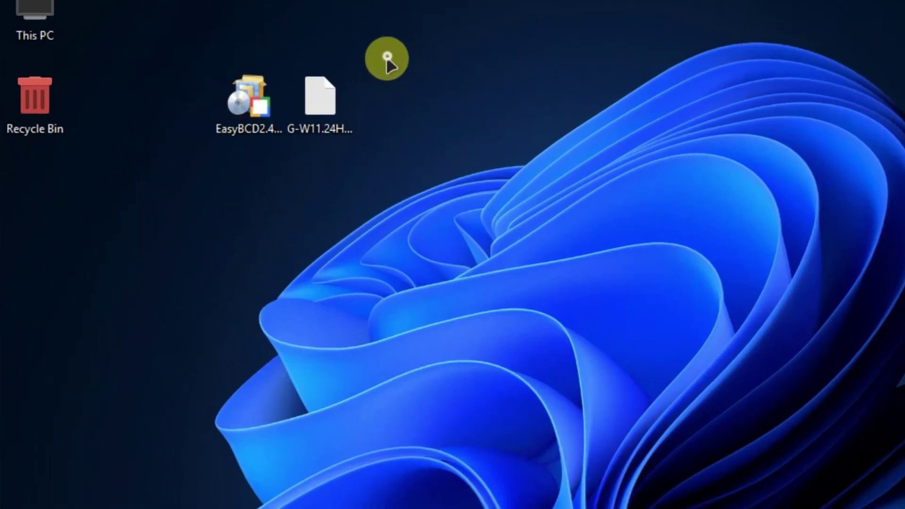
left_click_drag(270, 58, 145, 148)
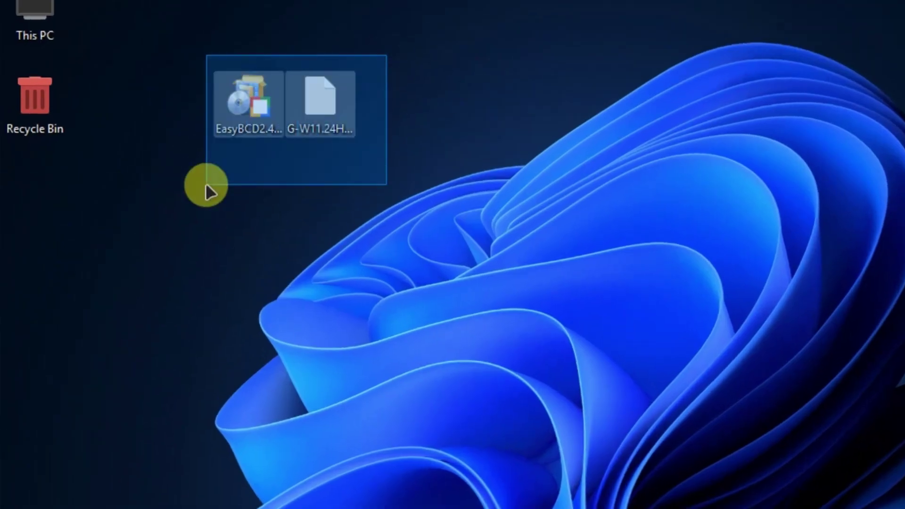
left_click(244, 162)
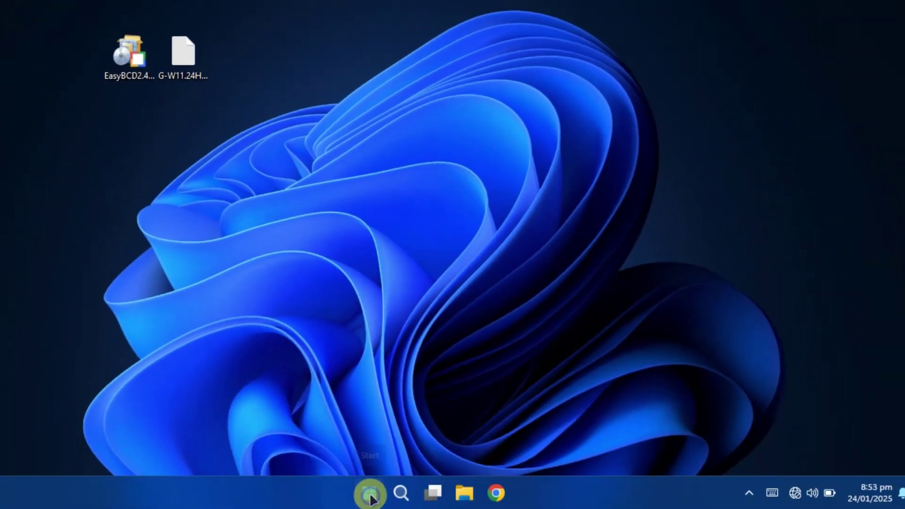
In Disk Management, shrink the D: partition by 5000 MB
right_click(370, 494)
left_click(355, 218)
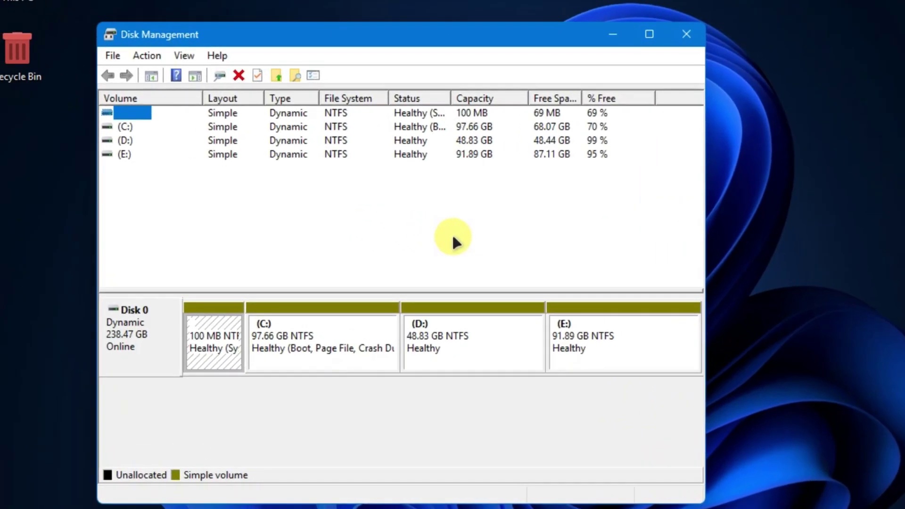
right_click(461, 330)
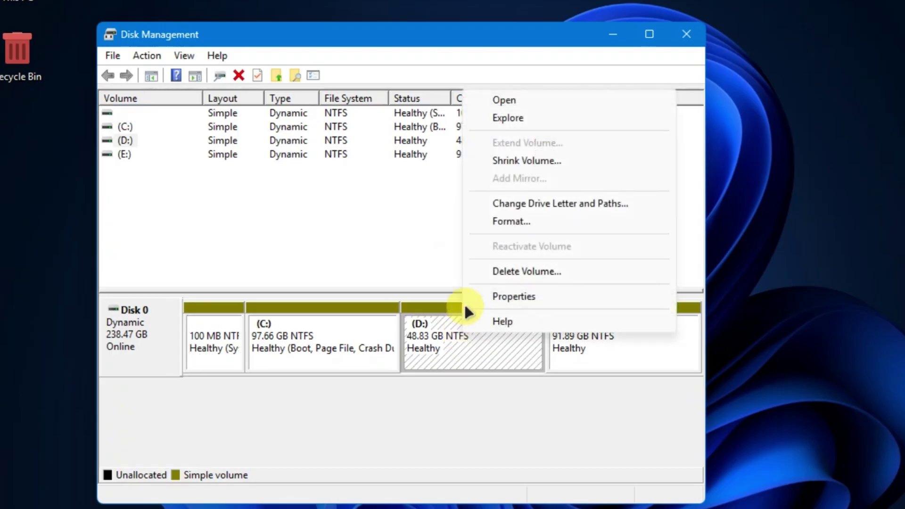
left_click(514, 160)
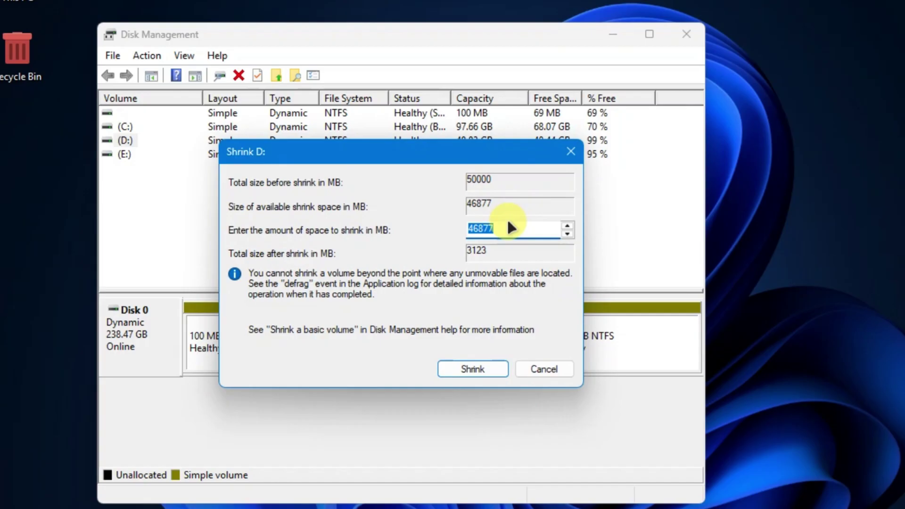
left_click_drag(495, 230, 458, 225)
type("5")
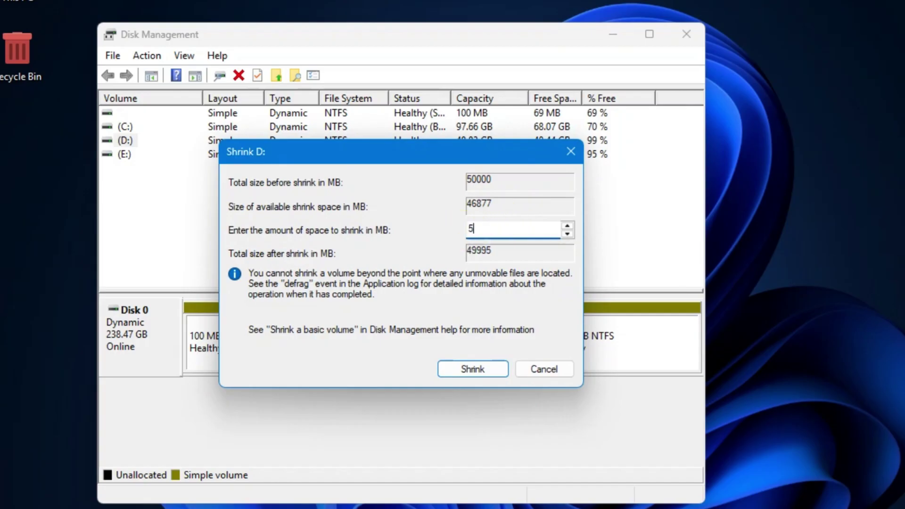
type("000")
left_click(473, 369)
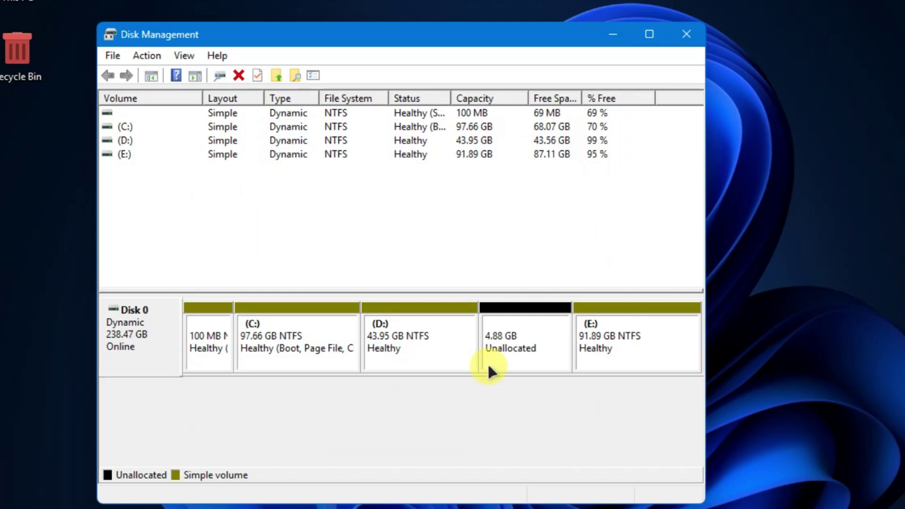
Create an NTFS simple volume on the unallocated space with drive letter F and default size
right_click(500, 345)
left_click(525, 352)
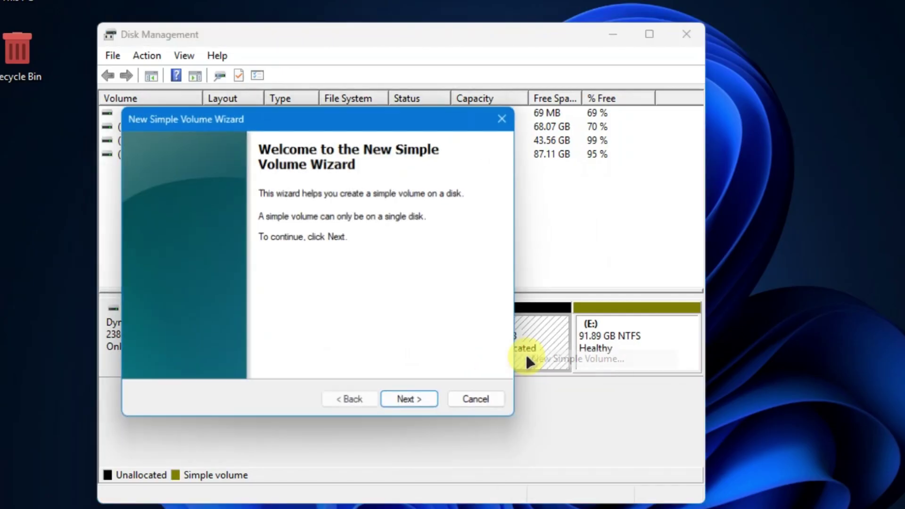
left_click(426, 403)
left_click(426, 403)
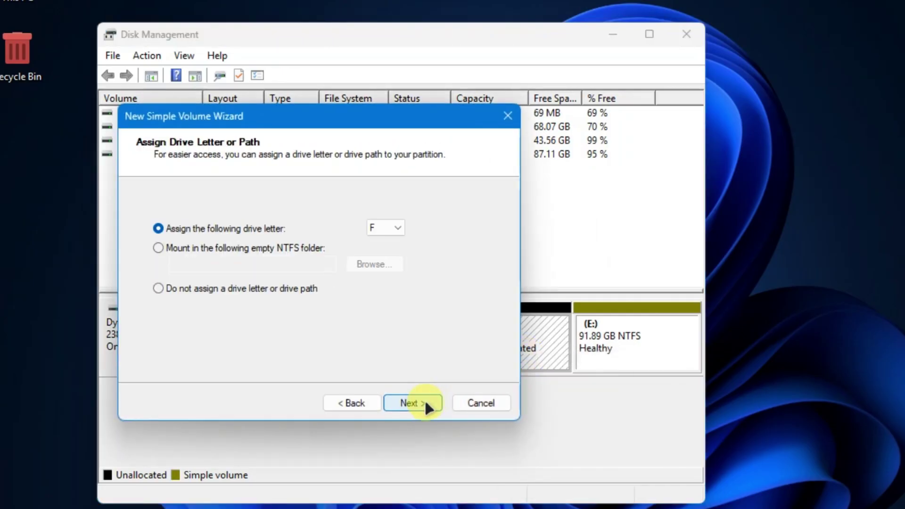
left_click(426, 403)
left_click(426, 403)
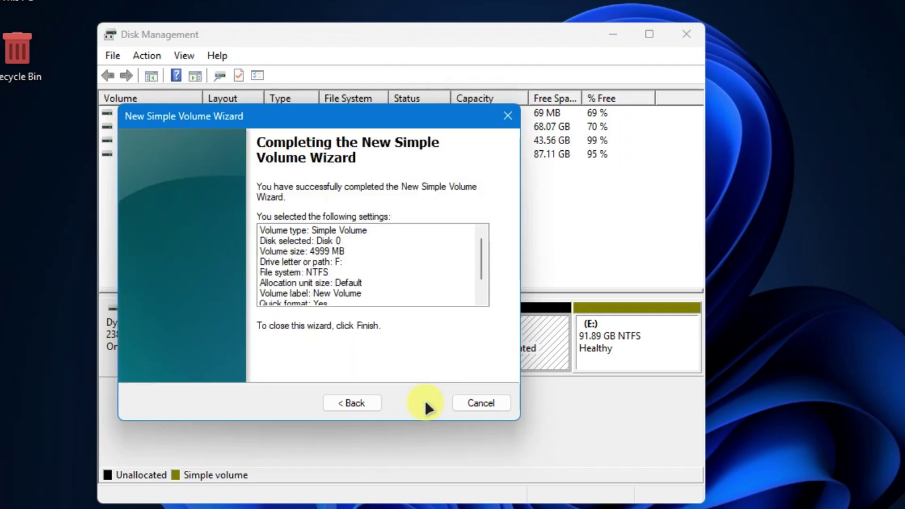
left_click(425, 404)
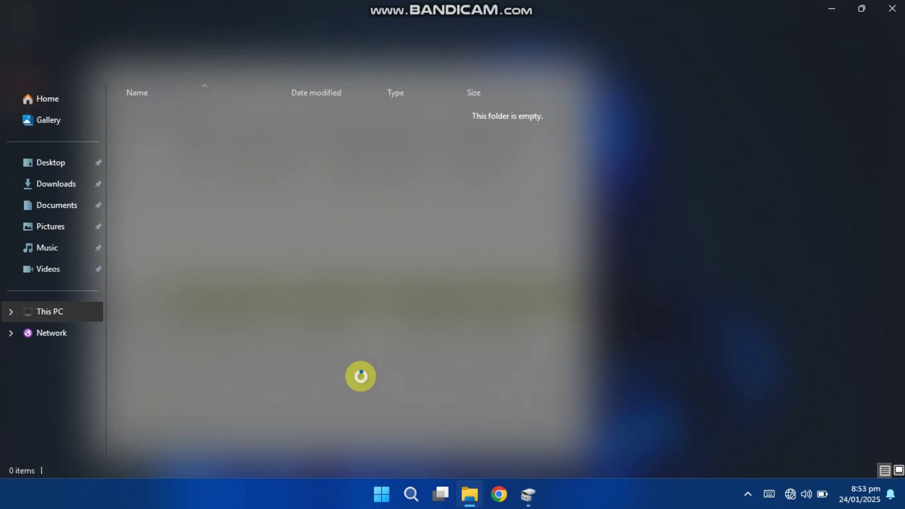
Close Explorer and Disk Management, then open the G-W11 .7z archive with WinRAR as the default app
left_click(891, 15)
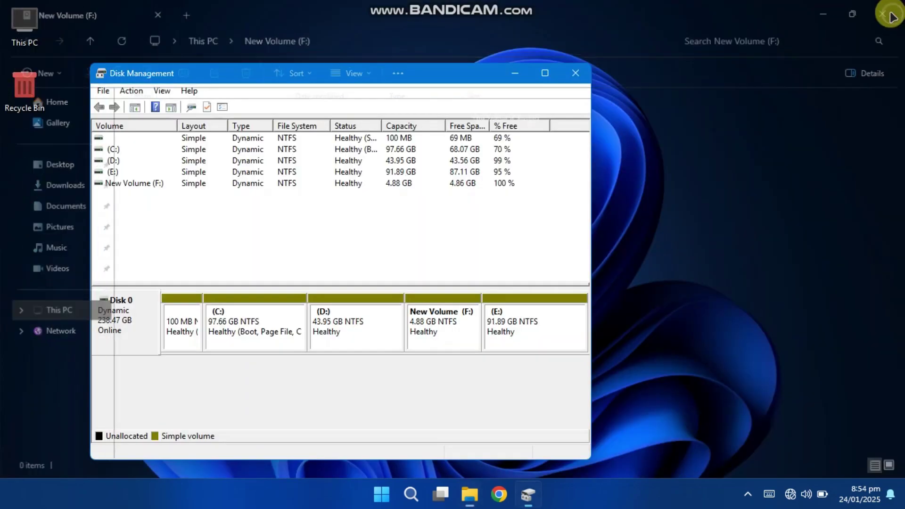
left_click(575, 73)
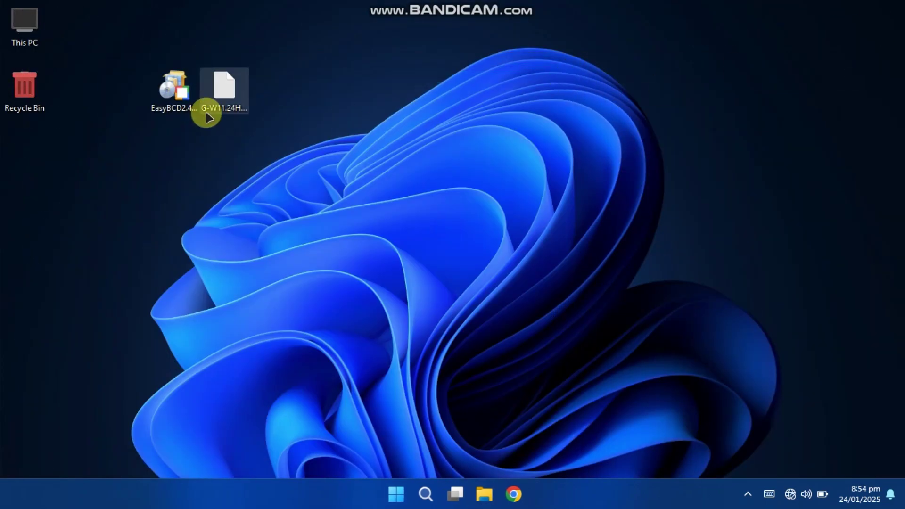
left_click(218, 106)
double_click(218, 107)
left_click(346, 232)
left_click(394, 383)
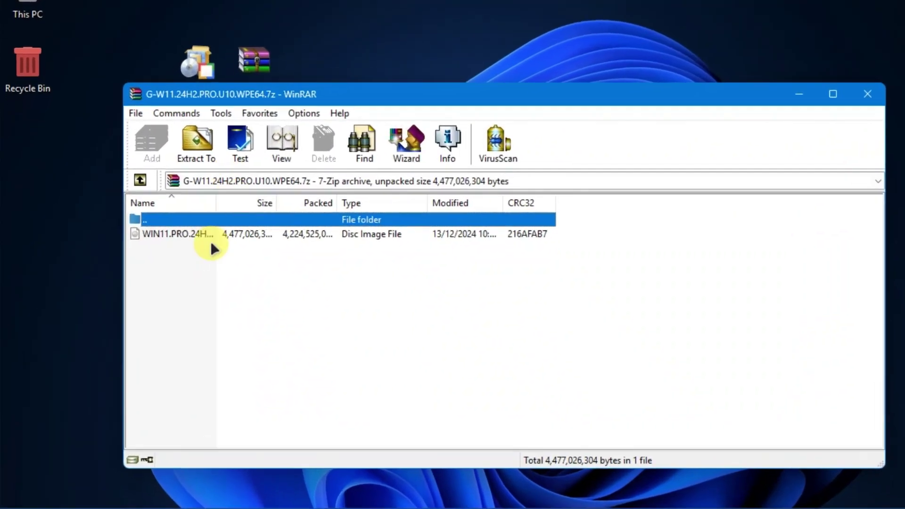
Extract the WIN11 ISO to the desktop using the archive password, then close WinRAR
left_click(171, 235)
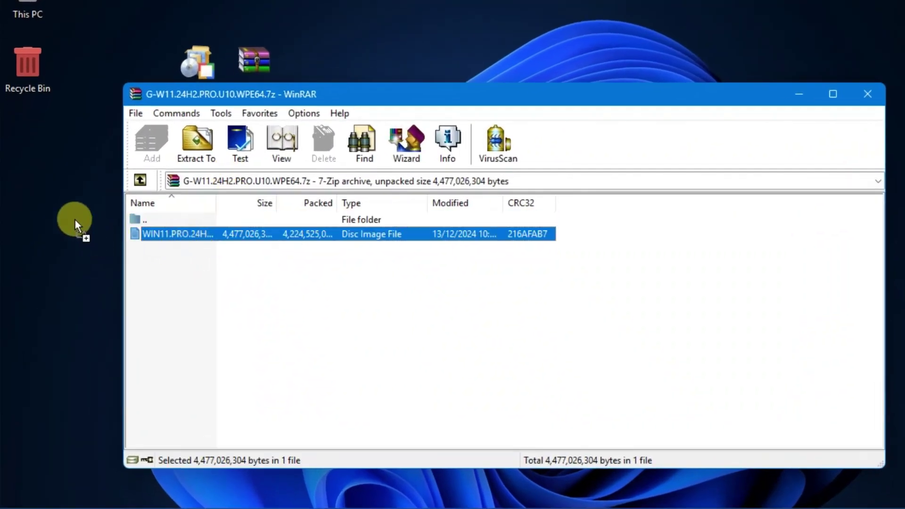
double_click(183, 235)
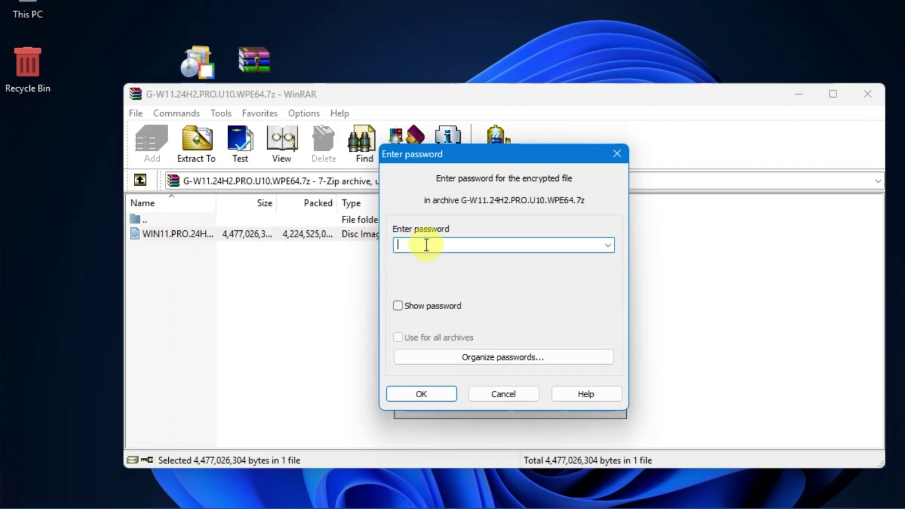
type("1")
left_click(399, 307)
left_click(424, 250)
left_click(437, 395)
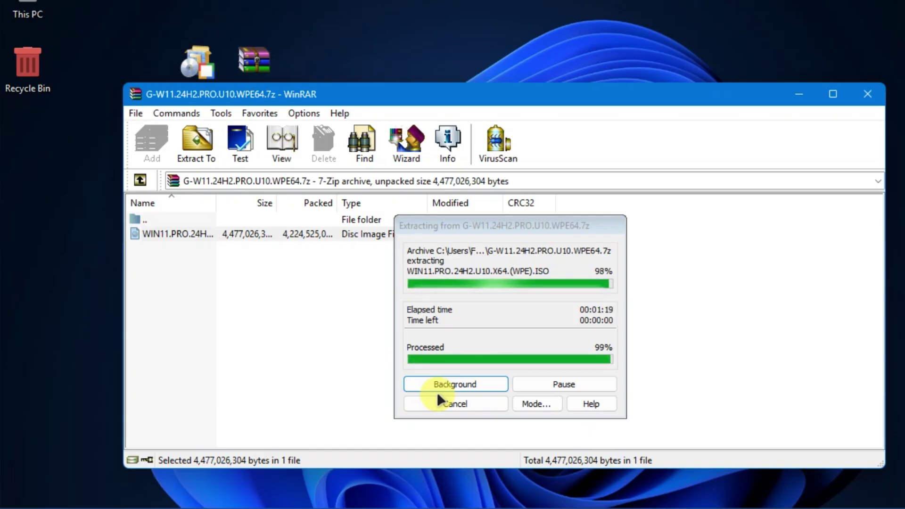
left_click(868, 94)
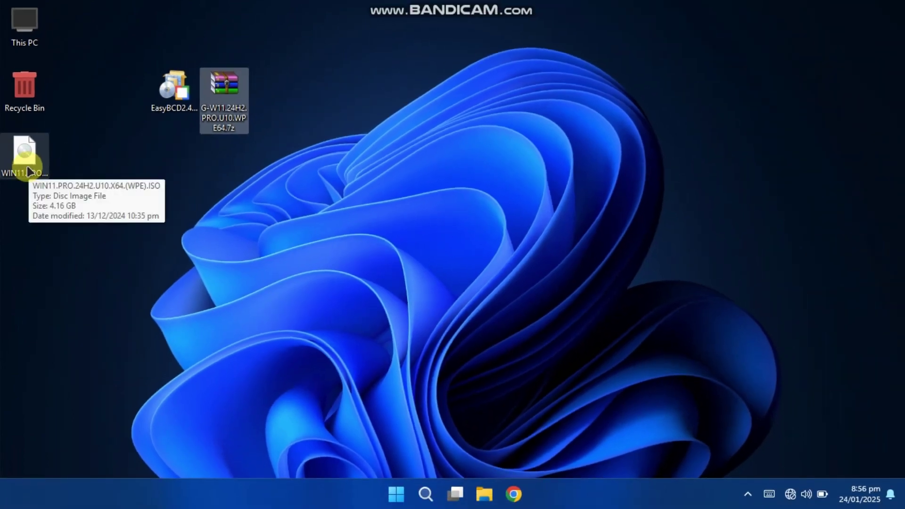
Mount the Windows 11 ISO and copy all nine items on the disc
double_click(25, 156)
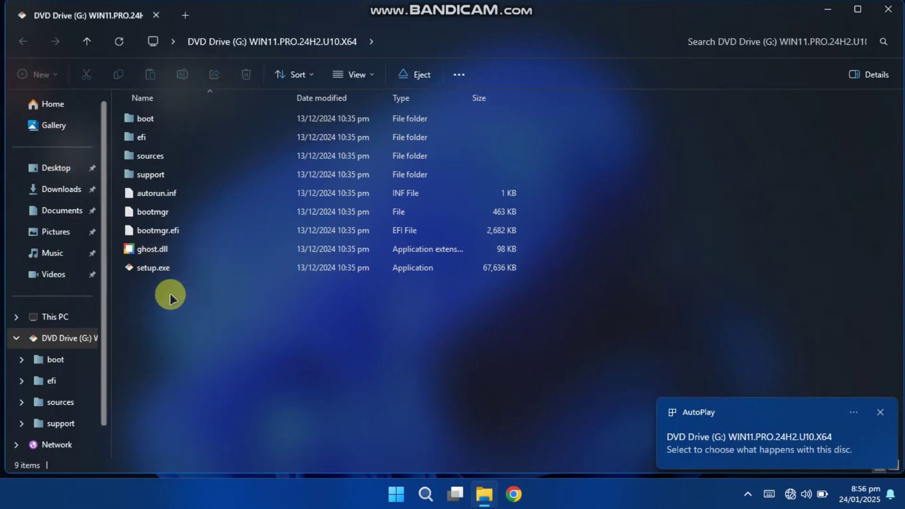
left_click_drag(162, 289, 150, 118)
right_click(155, 120)
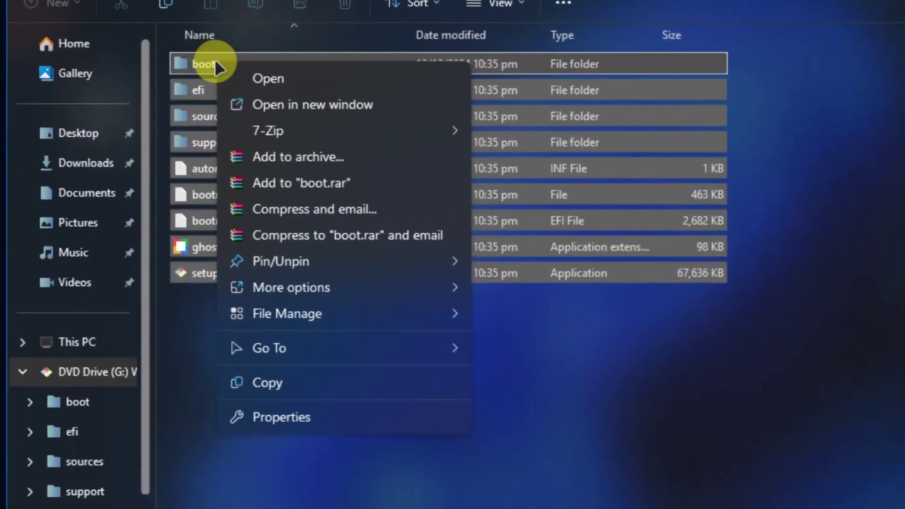
mouse_move(190, 323)
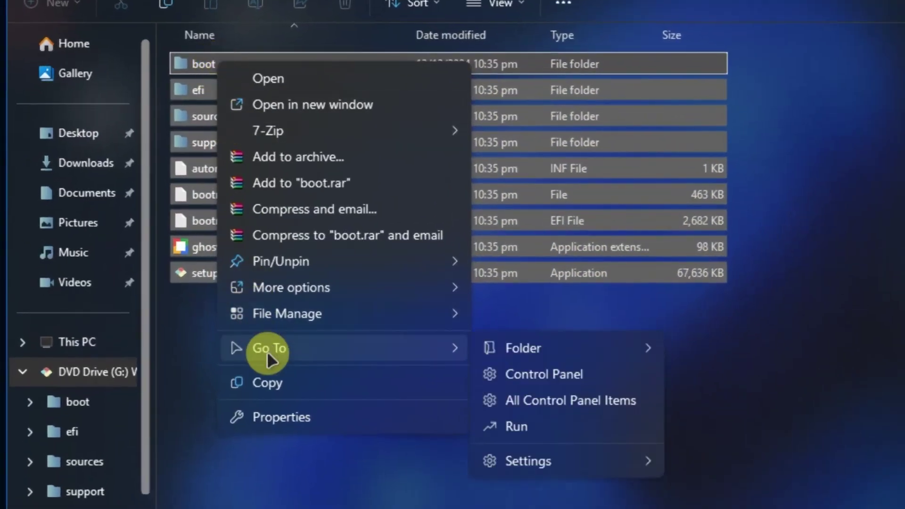
left_click(265, 384)
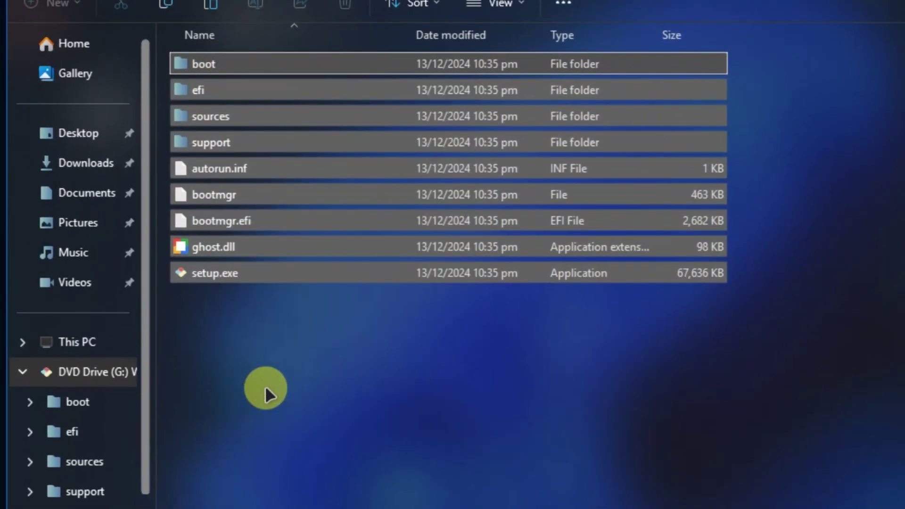
Paste the setup files into New Volume (F:) and close File Explorer
left_click(71, 344)
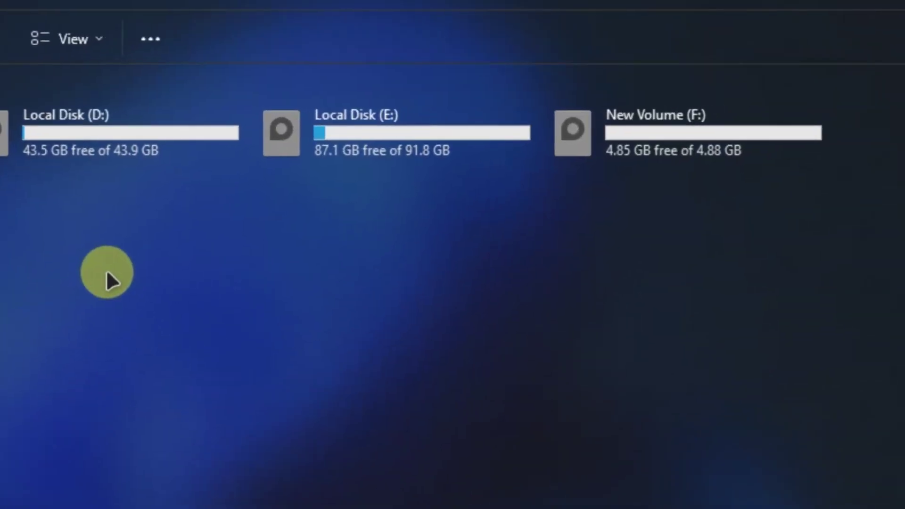
left_click(629, 137)
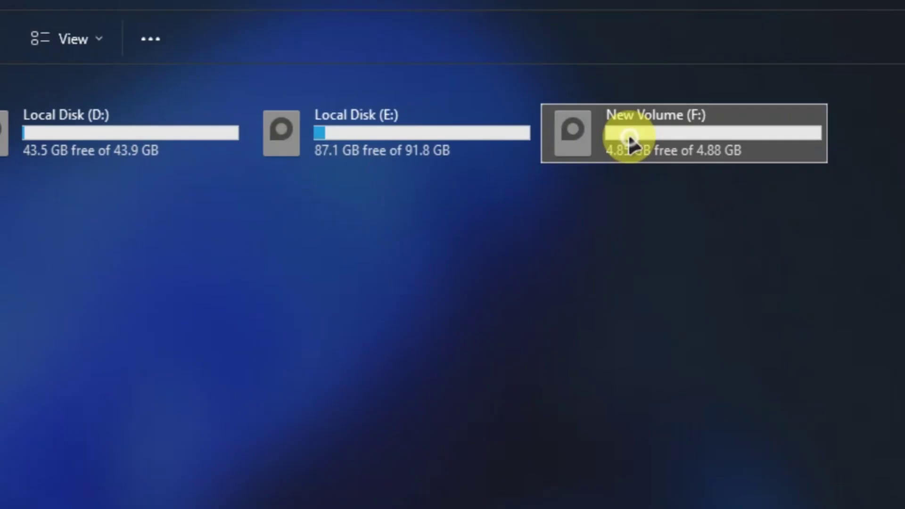
double_click(629, 137)
right_click(192, 186)
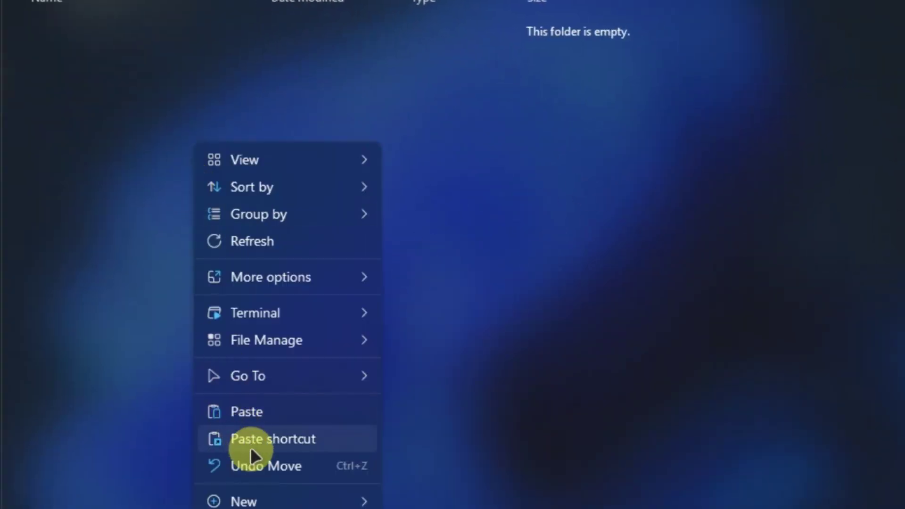
left_click(244, 412)
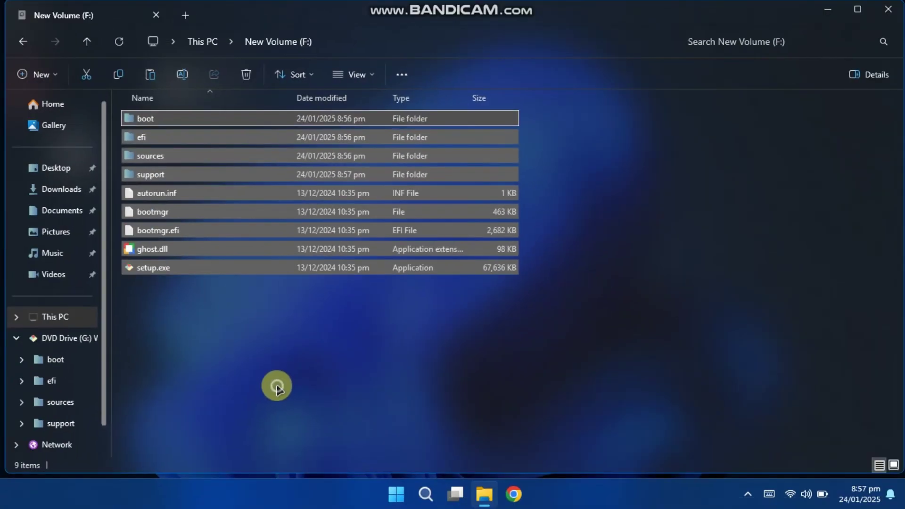
left_click(261, 396)
left_click(889, 12)
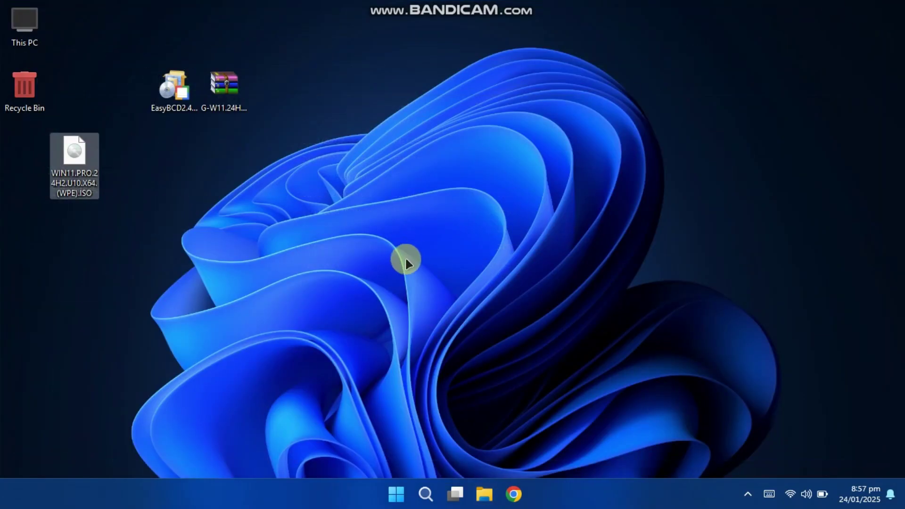
Install EasyBCD with default options and launch it in English, dismissing the Community Edition notice
left_click(168, 97)
double_click(167, 97)
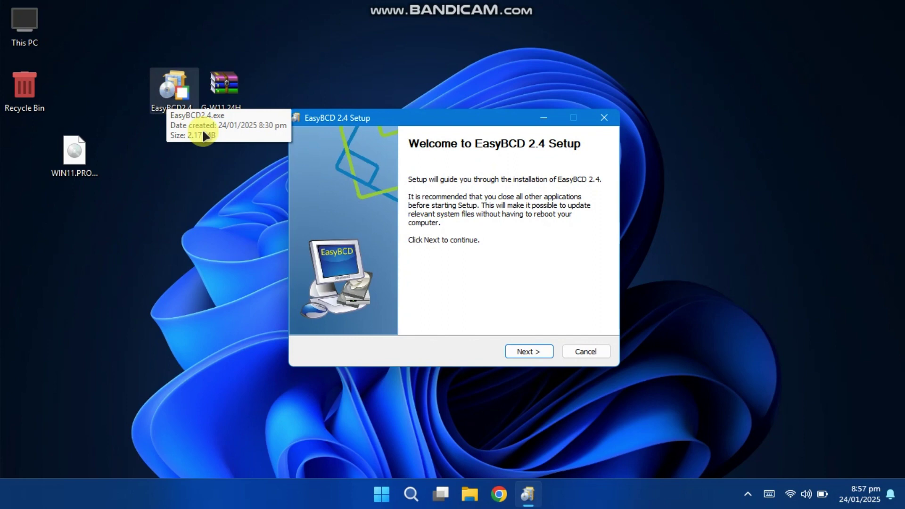
left_click(529, 352)
left_click(529, 351)
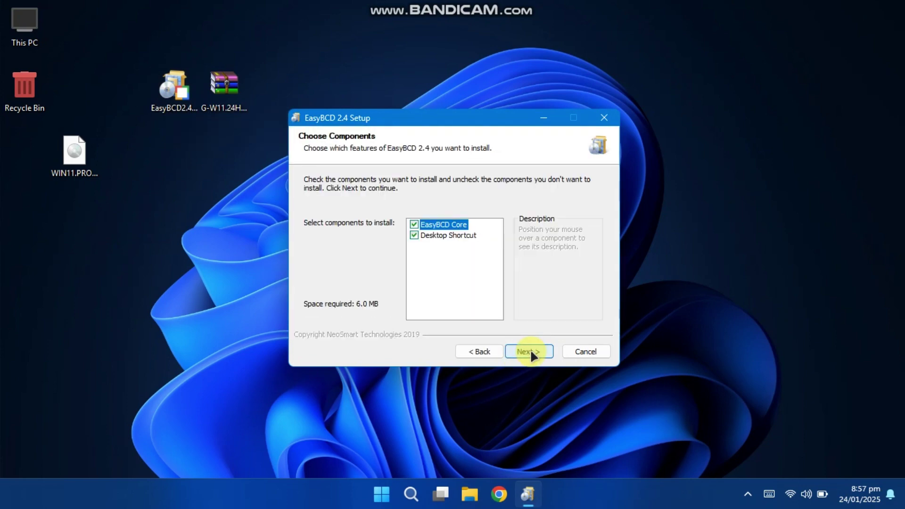
left_click(529, 352)
left_click(529, 352)
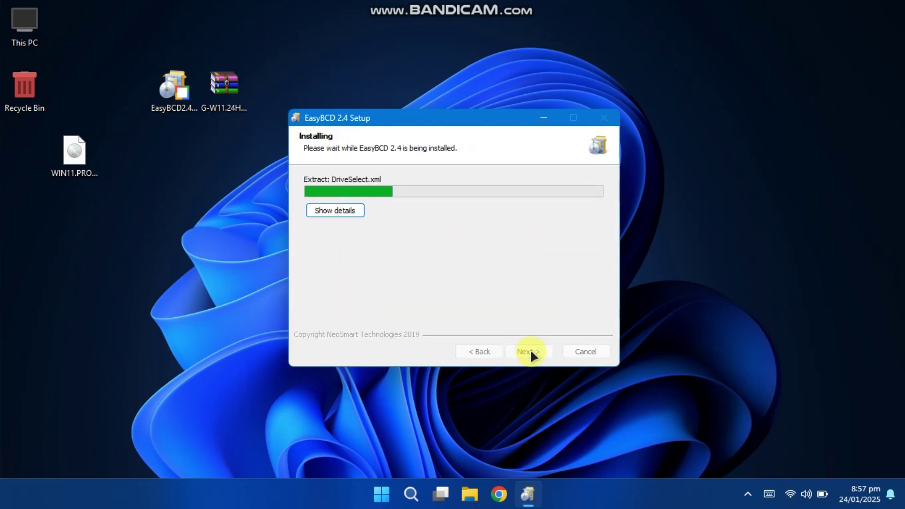
left_click(531, 354)
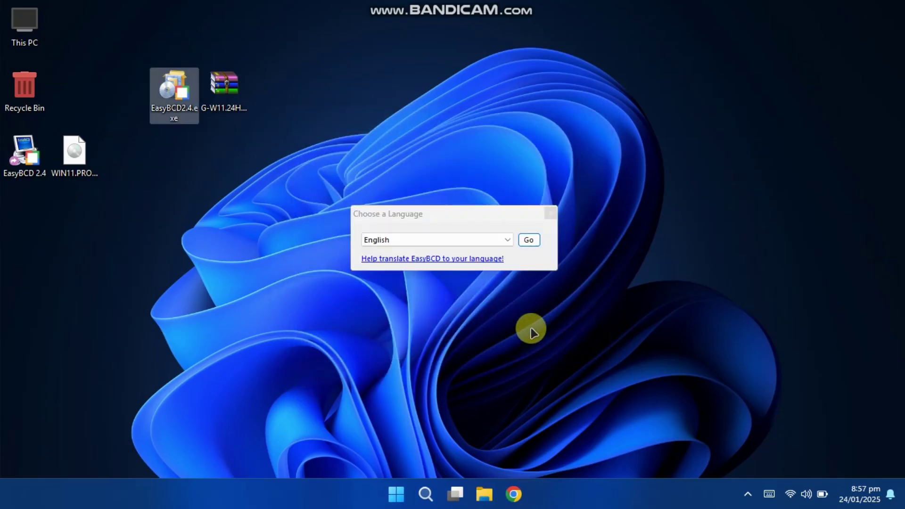
left_click(529, 240)
left_click(493, 304)
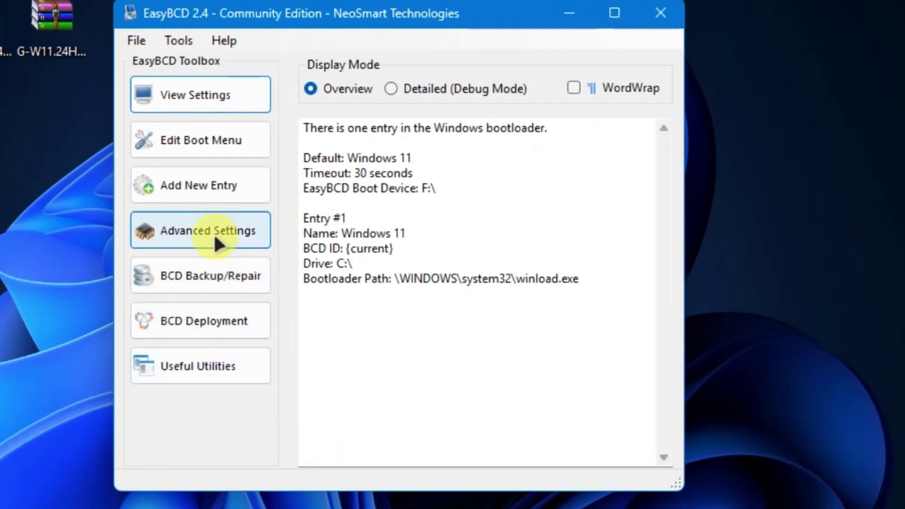
Add a WinPE boot entry pointing to F:\sources\boot.wim
left_click(313, 196)
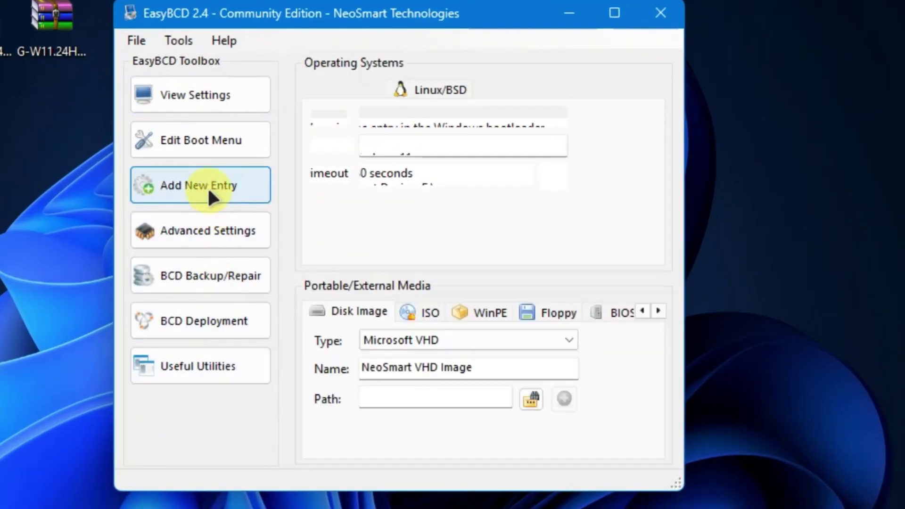
left_click(477, 312)
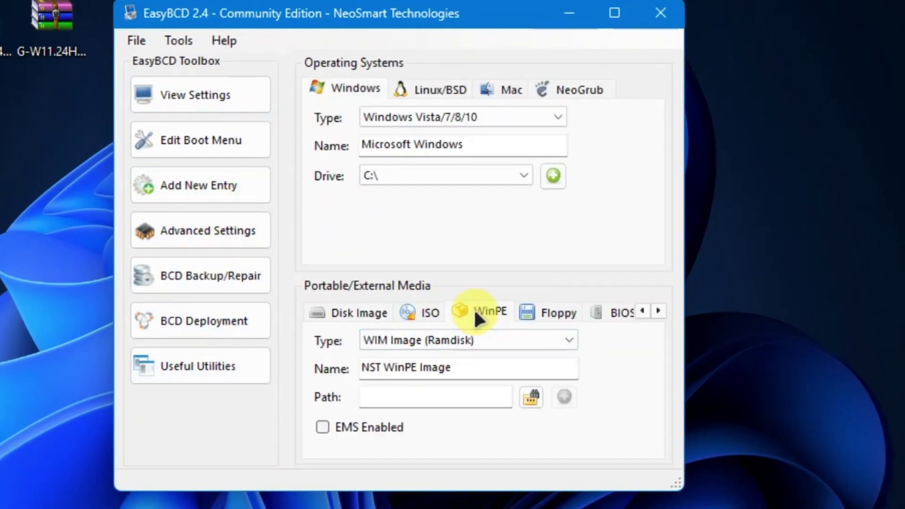
left_click(528, 397)
left_click_drag(273, 259, 274, 352)
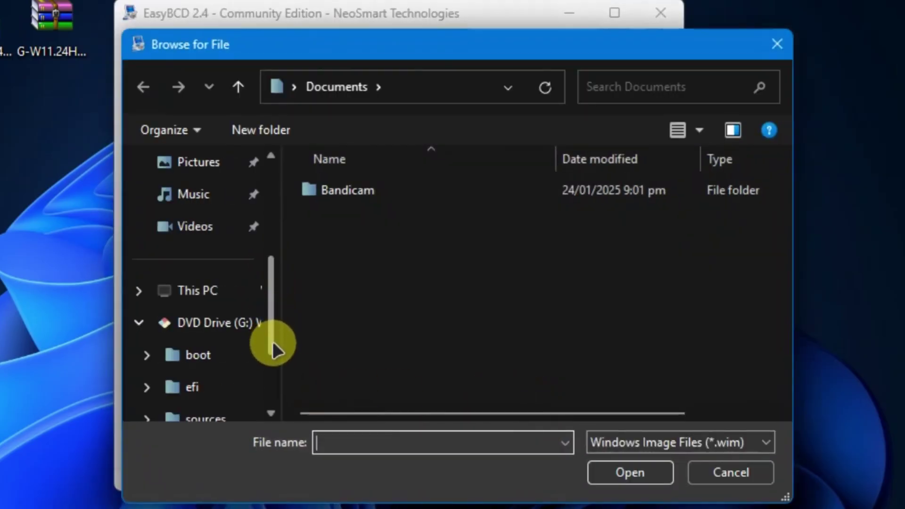
scroll(246, 309, "down", 1)
left_click(217, 258)
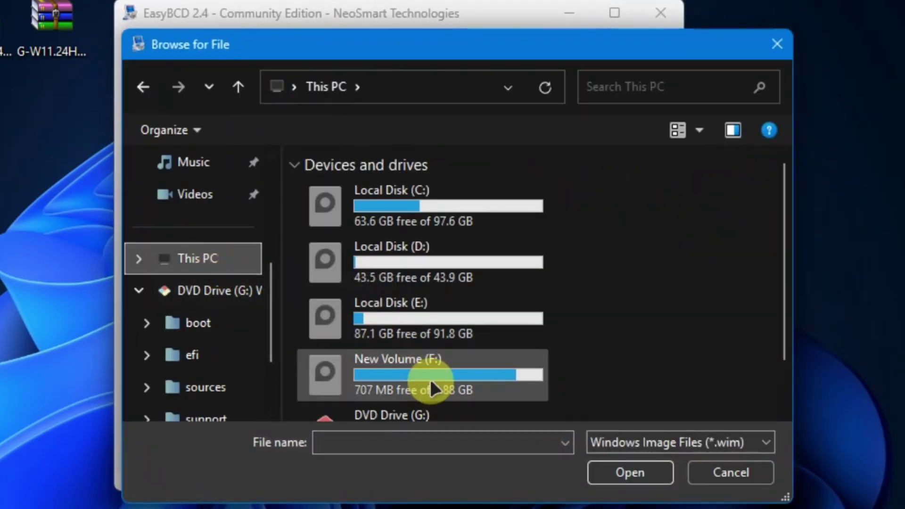
double_click(430, 379)
double_click(330, 249)
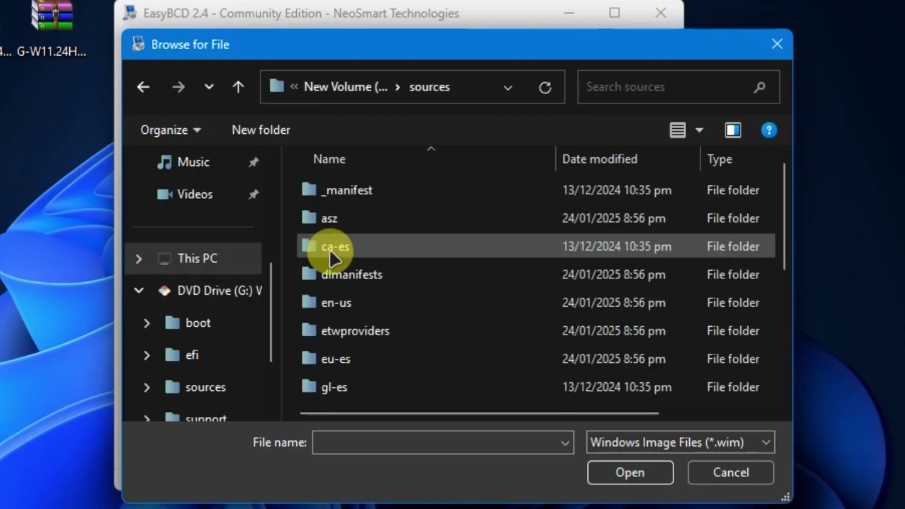
left_click_drag(783, 238, 796, 358)
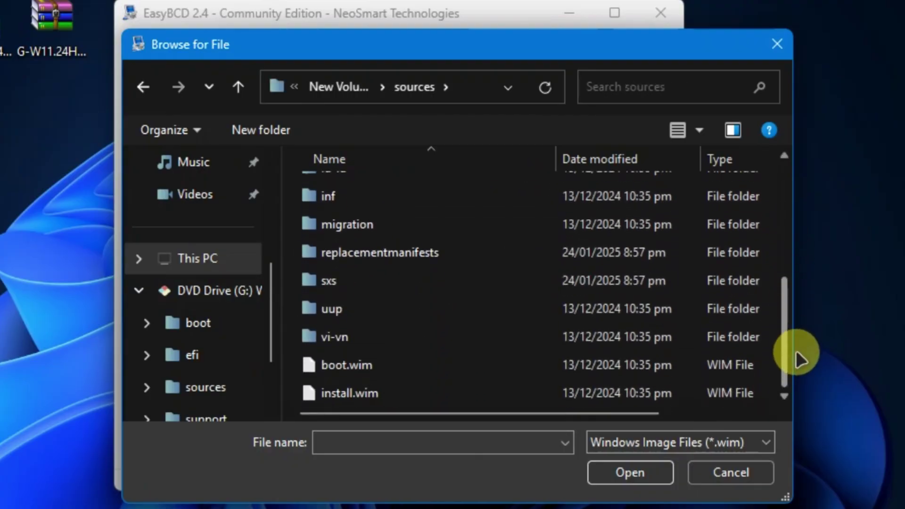
left_click(347, 365)
left_click(627, 471)
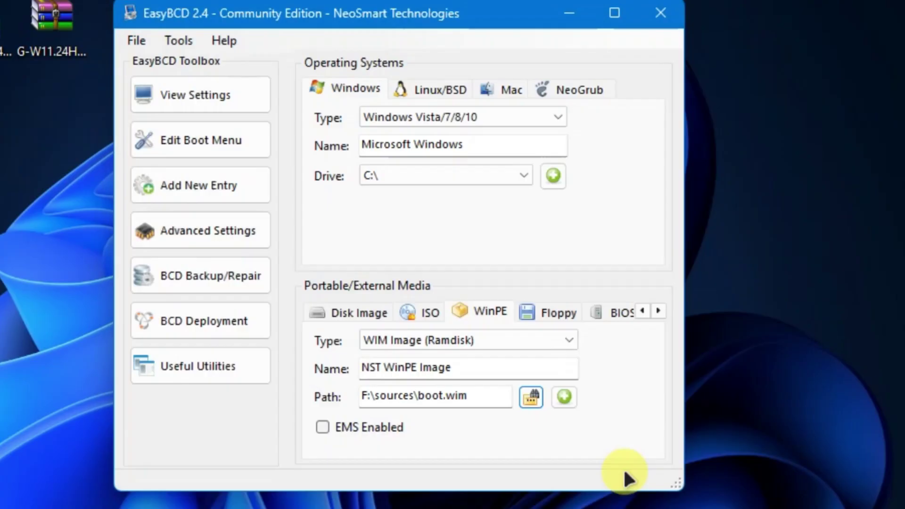
left_click(561, 399)
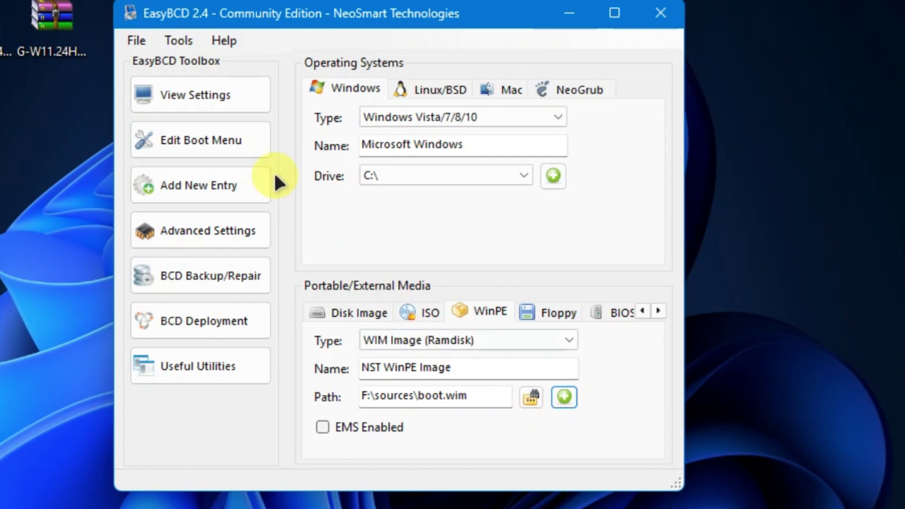
Move NST WinPE Image above Windows 11 in the boot menu, save settings, and close EasyBCD
left_click(215, 149)
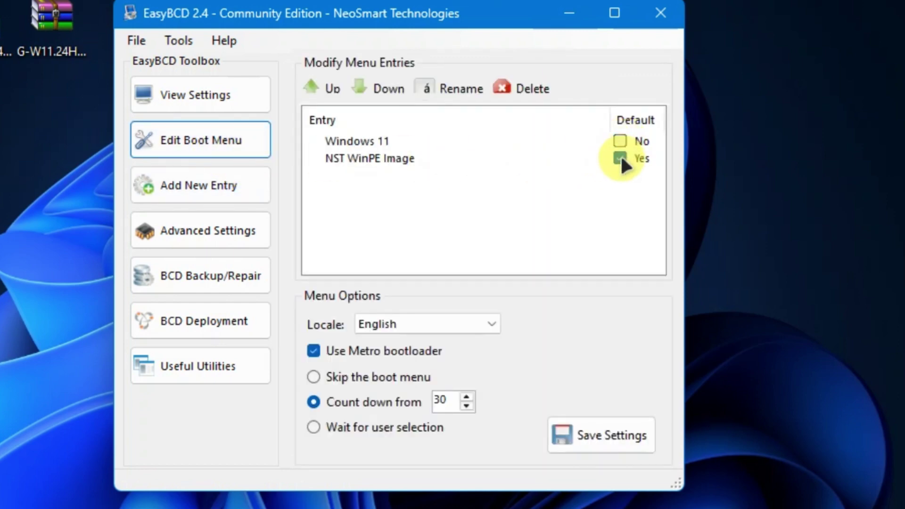
left_click(371, 160)
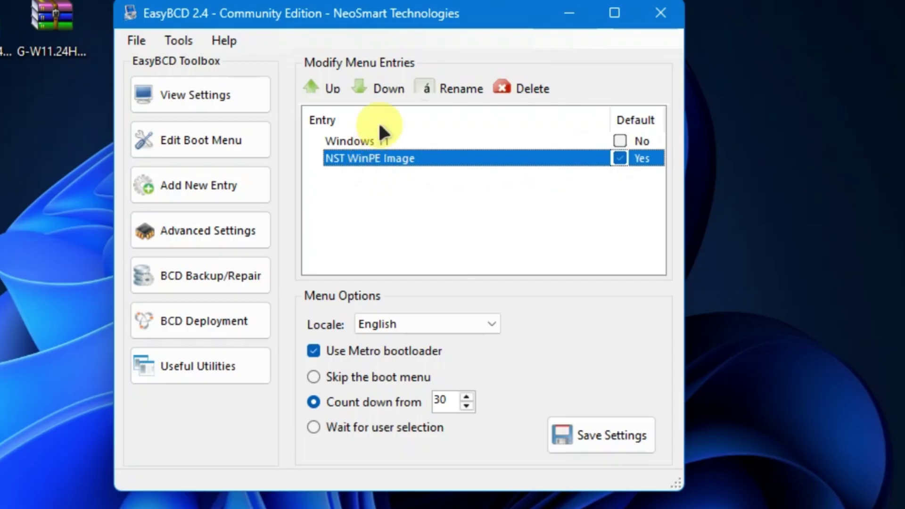
left_click(327, 94)
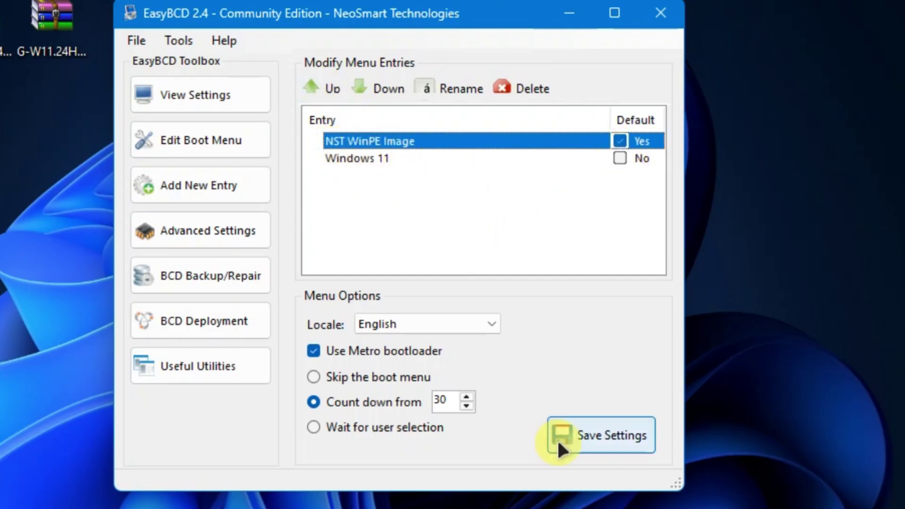
left_click(585, 441)
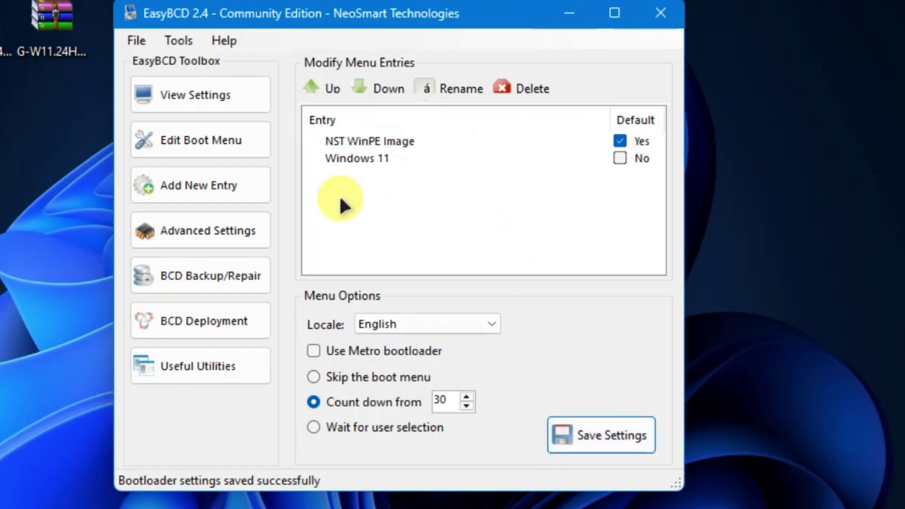
left_click(650, 14)
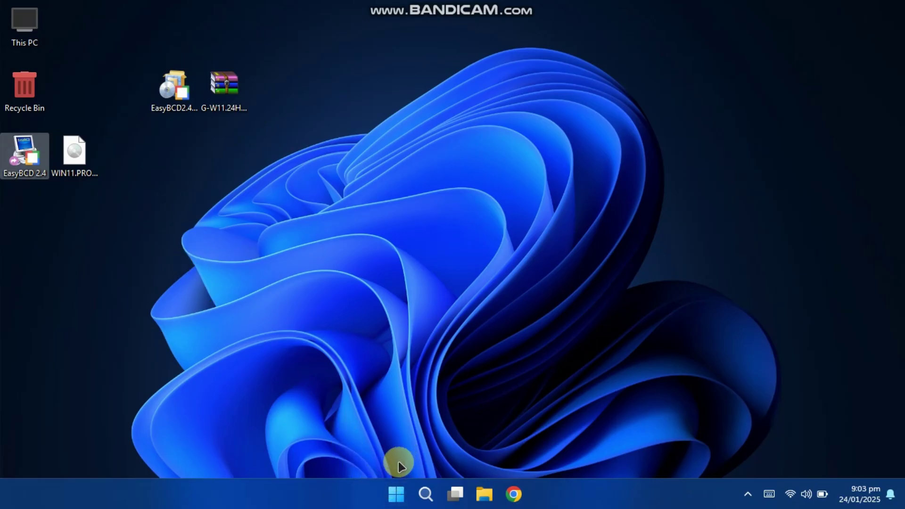
Restart from the Start menu and choose Continue to boot into NST WinPE Image
left_click(396, 493)
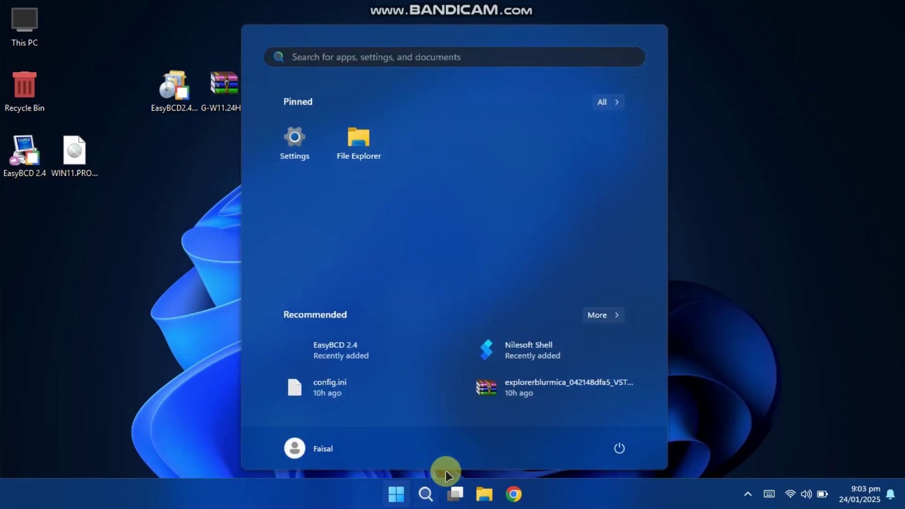
left_click(622, 454)
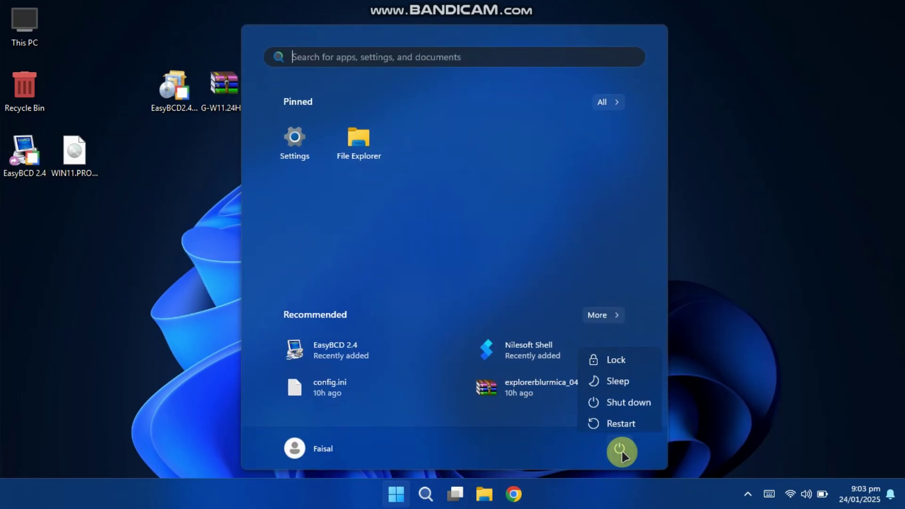
left_click(622, 421)
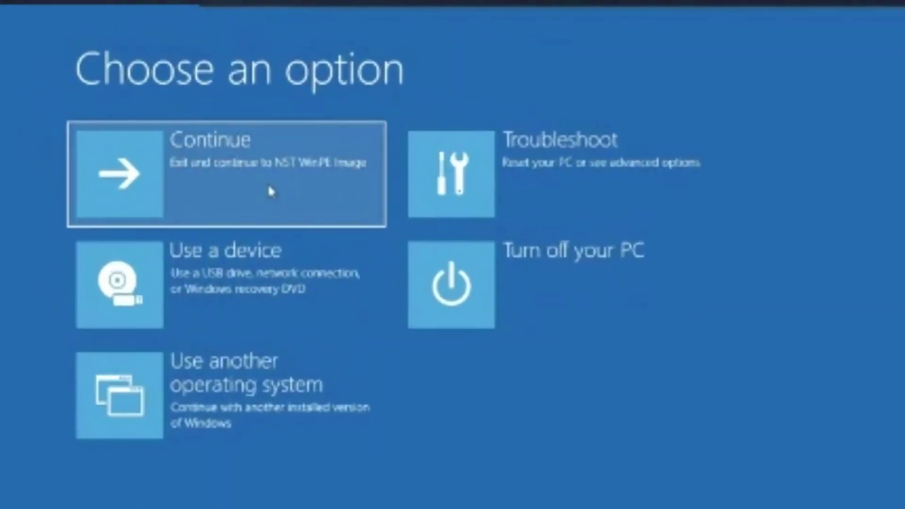
left_click(304, 160)
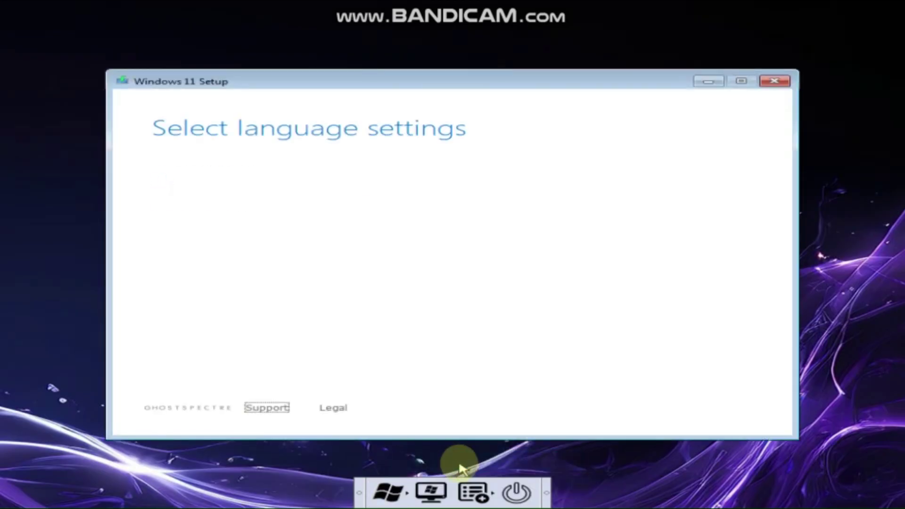
Accept English (United States) language and US keyboard, tick the deletion agreement, and continue
left_click(712, 413)
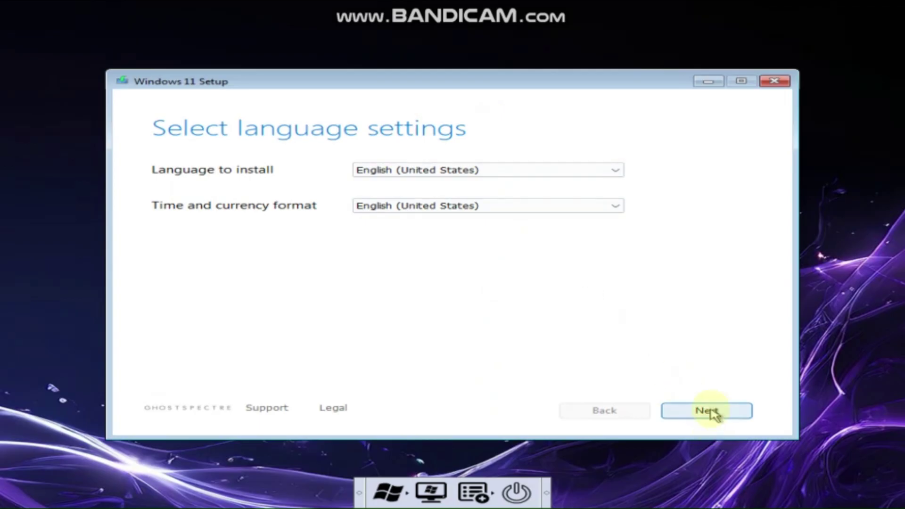
left_click(713, 413)
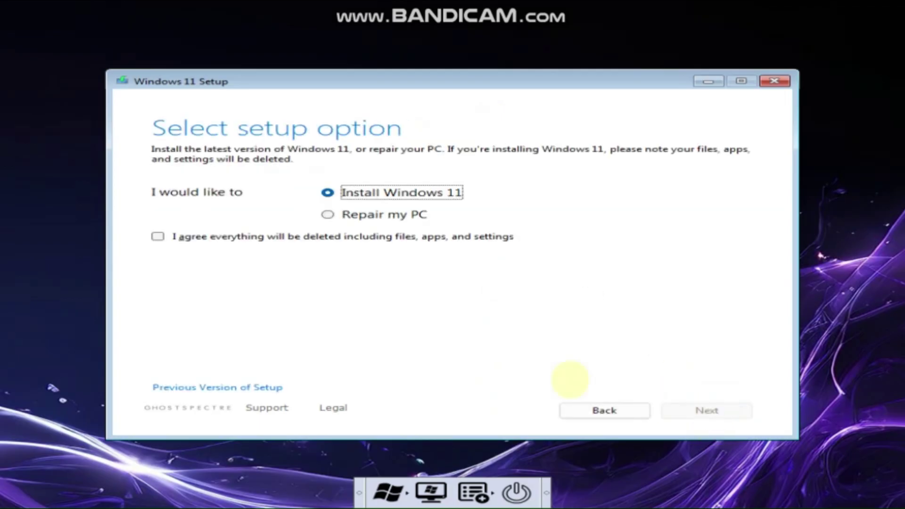
left_click(160, 237)
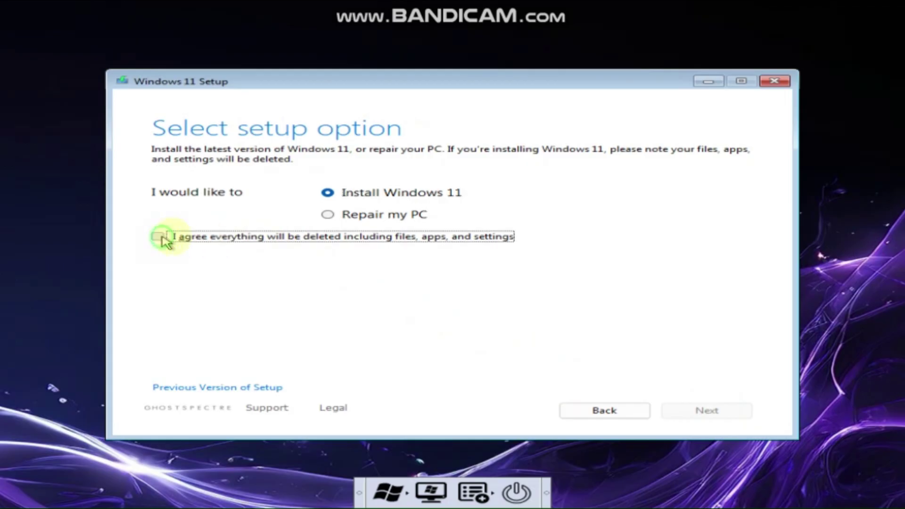
left_click(712, 412)
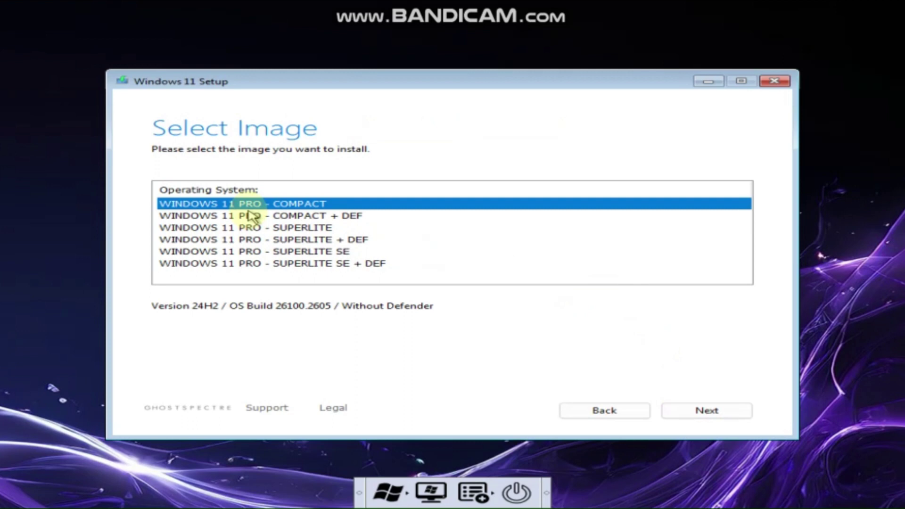
Review each SUPERLITE and COMPACT image description, then select COMPACT + DEF and proceed
left_click(246, 264)
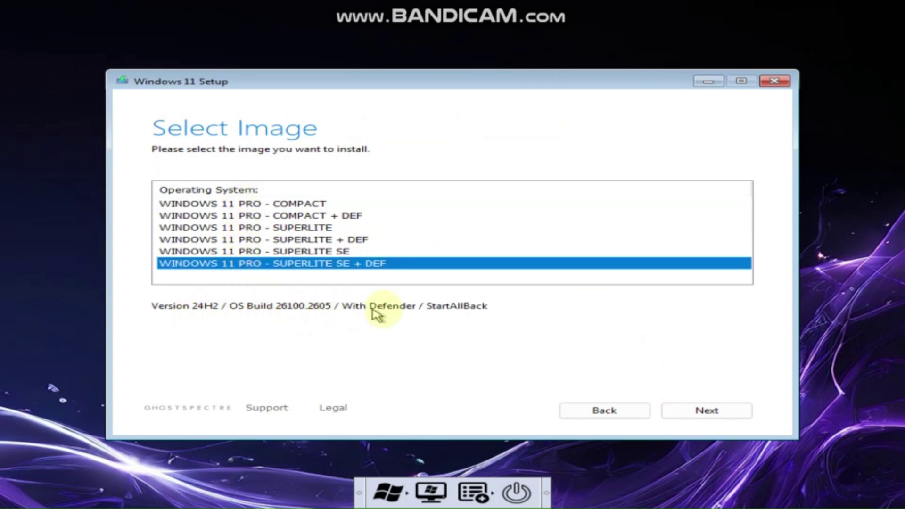
left_click(327, 252)
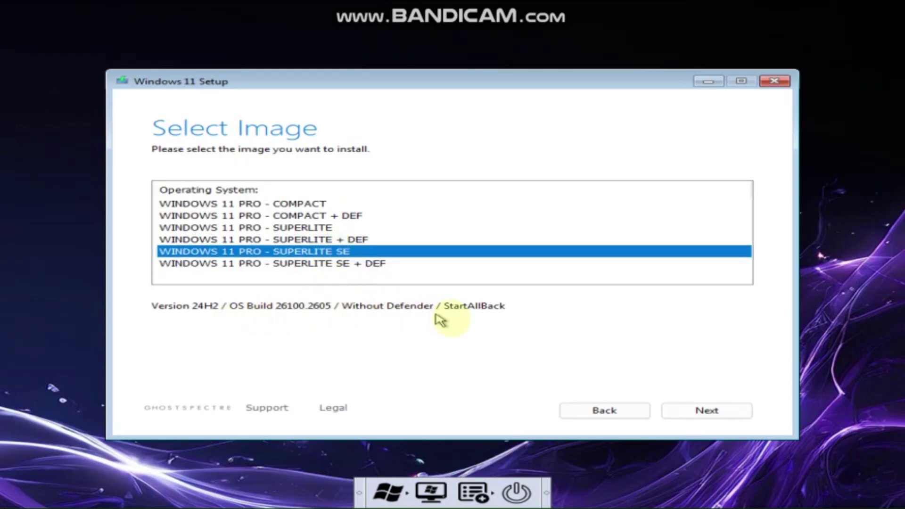
left_click(319, 240)
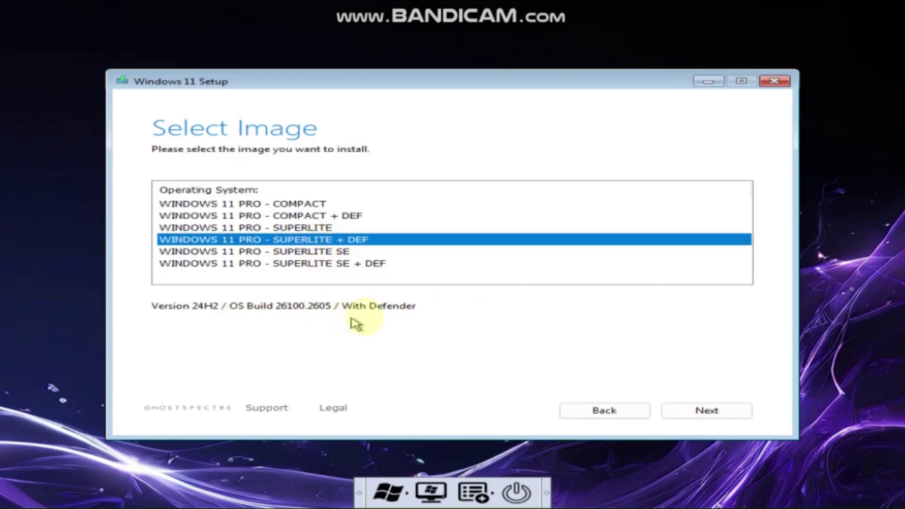
left_click(304, 229)
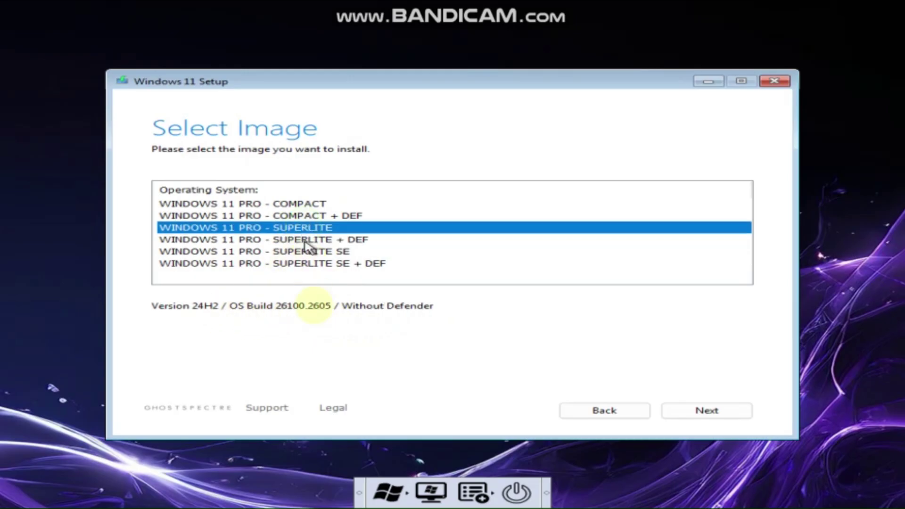
left_click(274, 216)
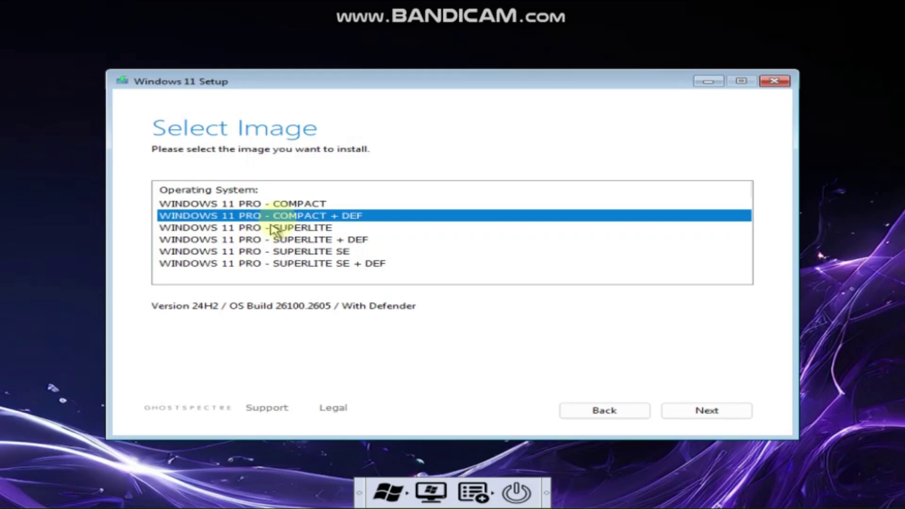
left_click(289, 205)
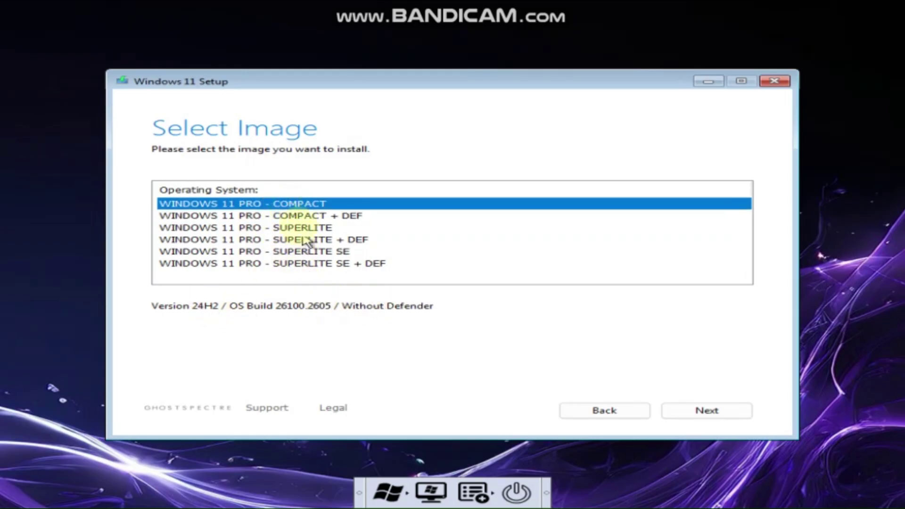
left_click(299, 217)
left_click(682, 412)
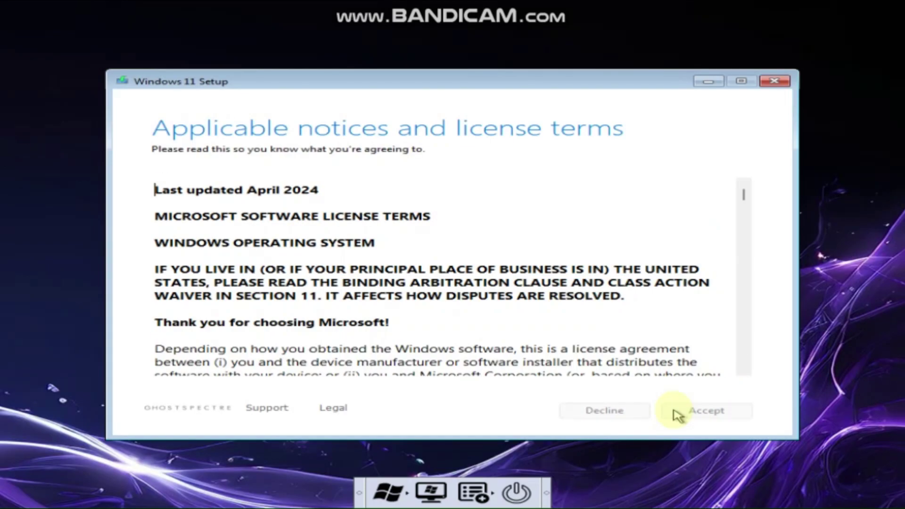
Accept the license terms and install Windows 11 onto Disk 0 Partition 2
left_click(702, 414)
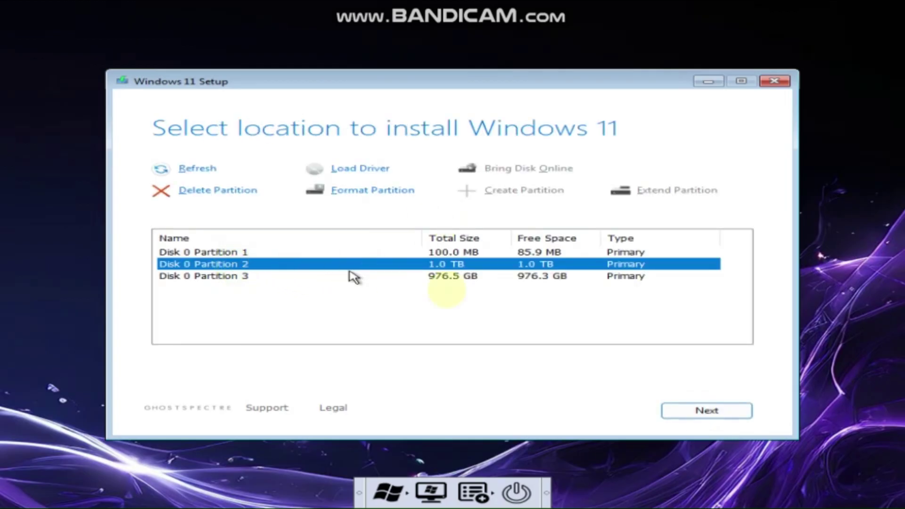
left_click(668, 417)
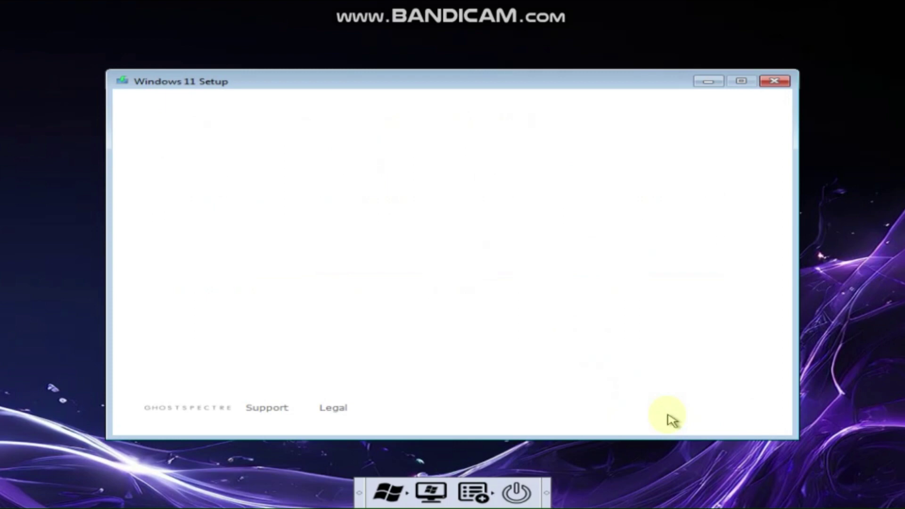
left_click(670, 419)
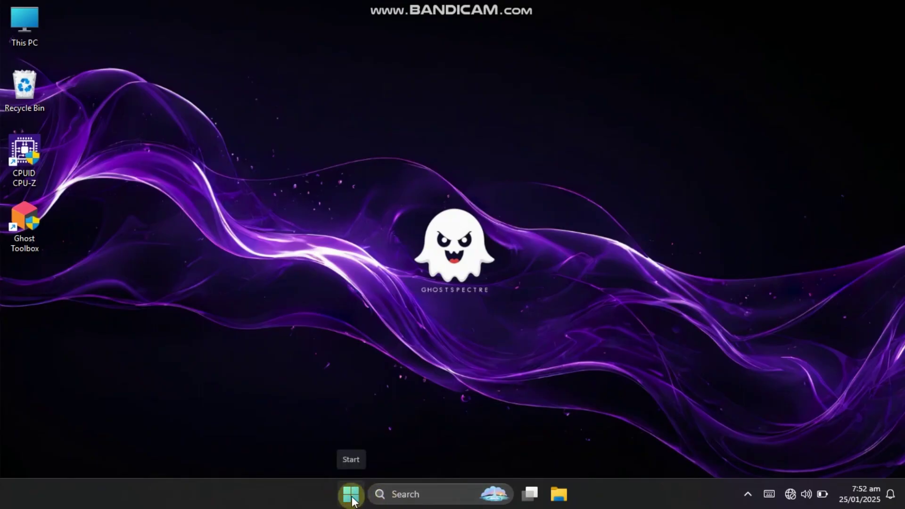
Open Settings maximized and expand System > Activation, showing Windows 11 Pro active via digital license
left_click(354, 501)
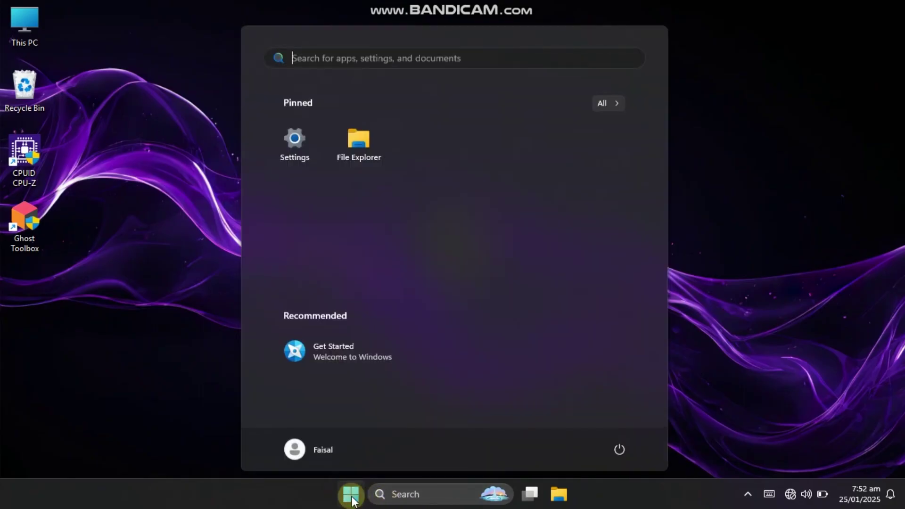
left_click(286, 140)
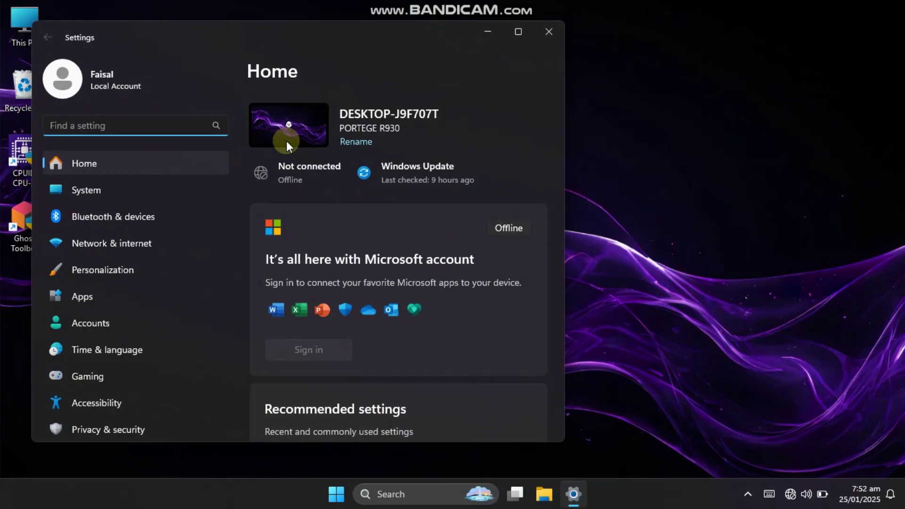
left_click(511, 37)
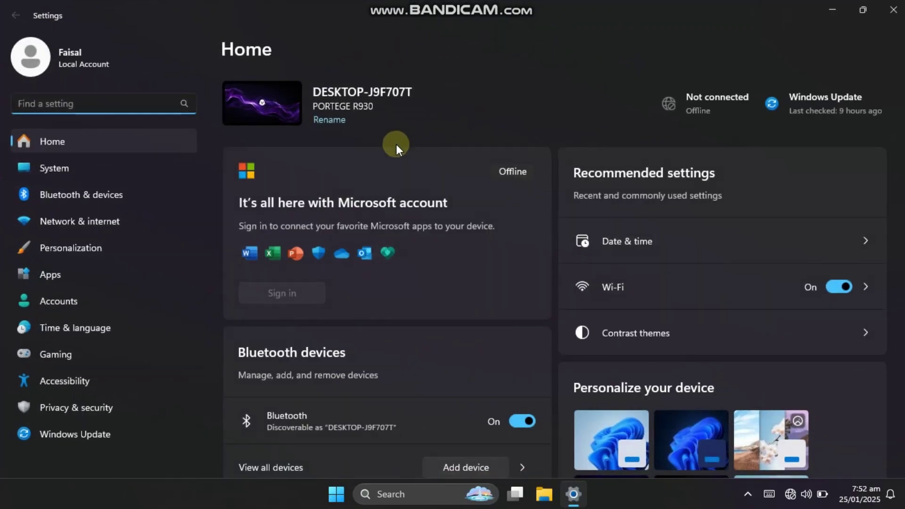
left_click(63, 168)
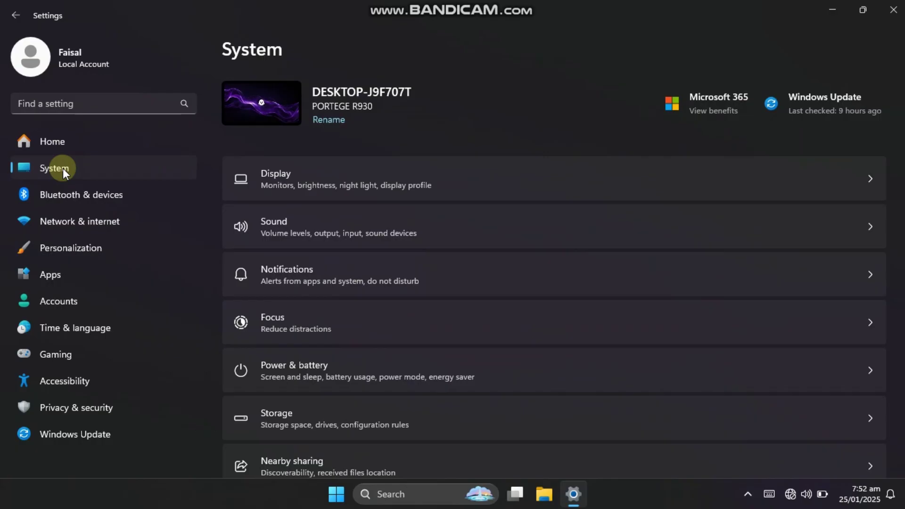
scroll(385, 407, "down", 5)
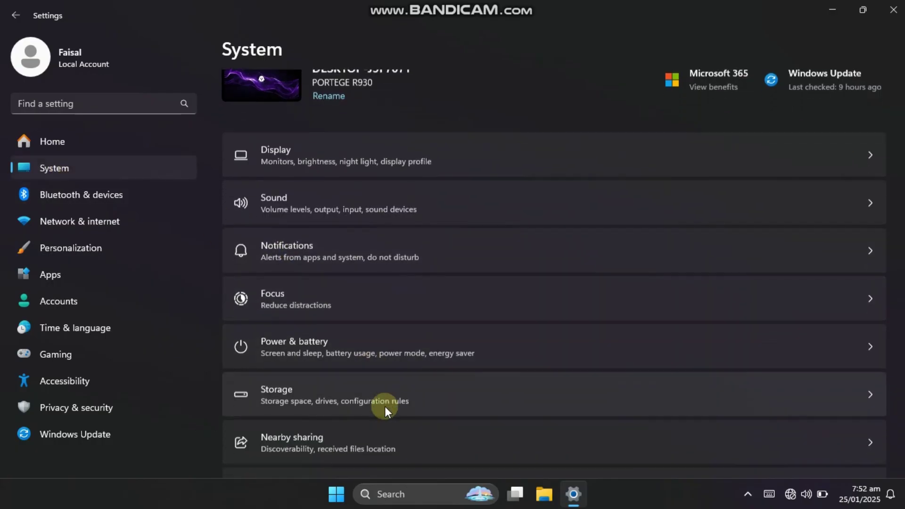
scroll(385, 406, "down", 1)
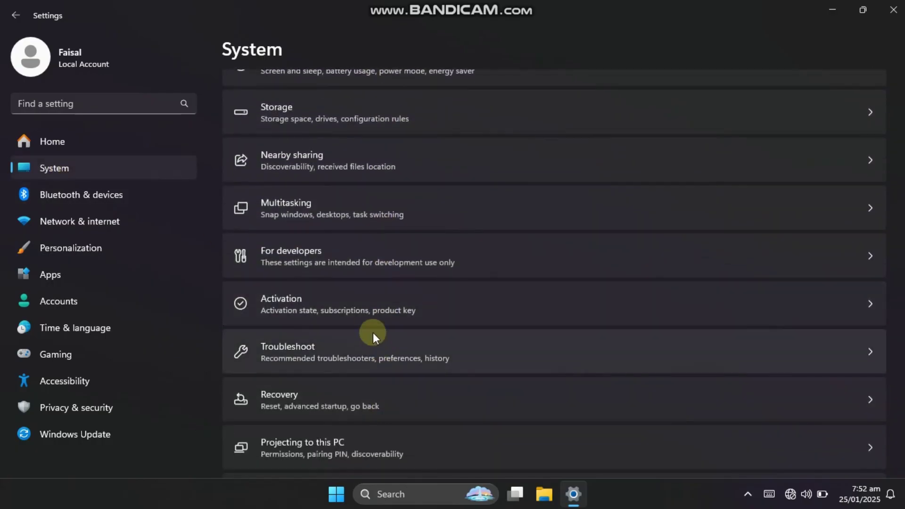
left_click(369, 310)
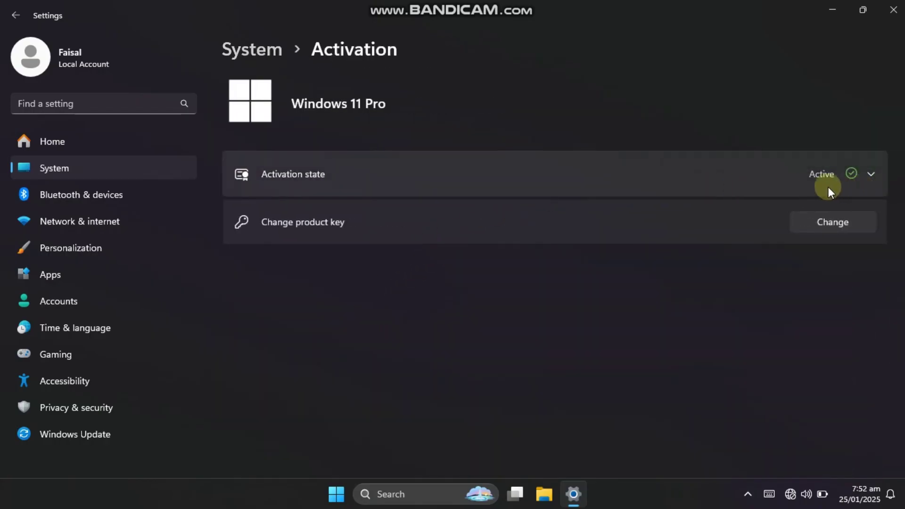
left_click(871, 174)
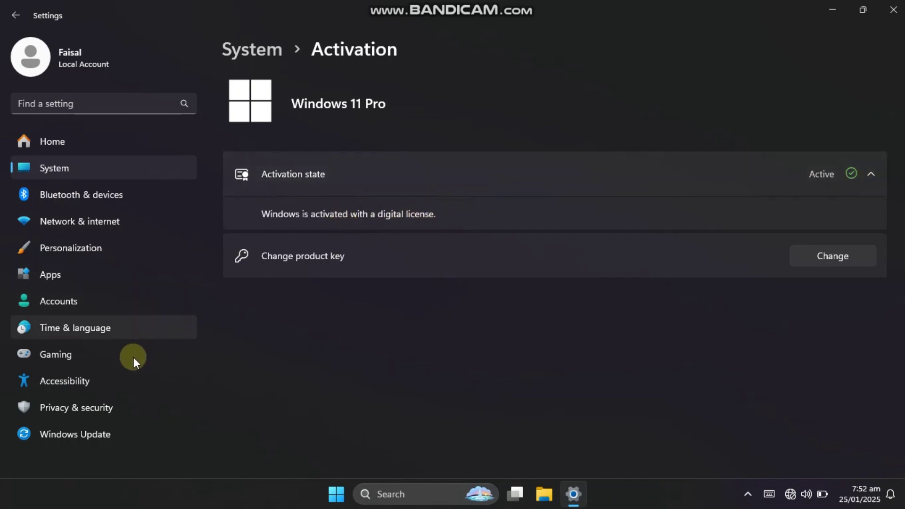
Review Virus & threat protection in Windows Security under Privacy & security, then close it
left_click(100, 409)
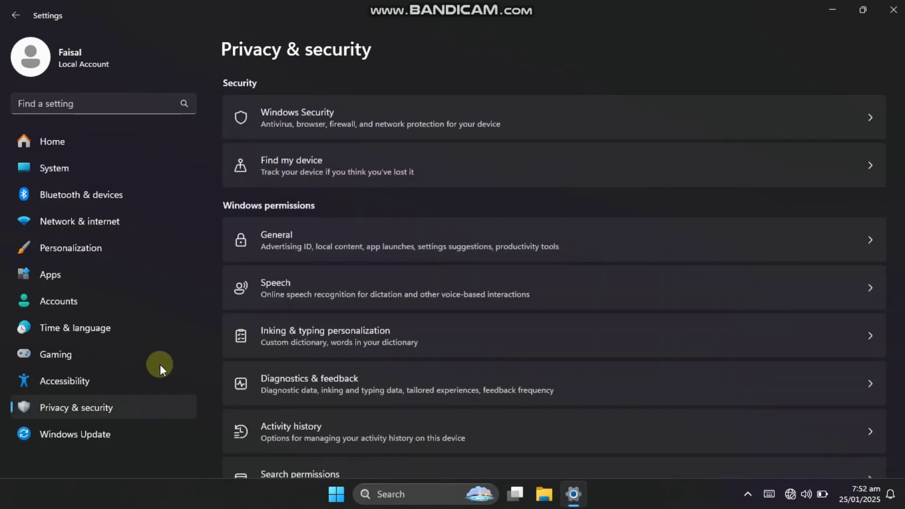
left_click(281, 125)
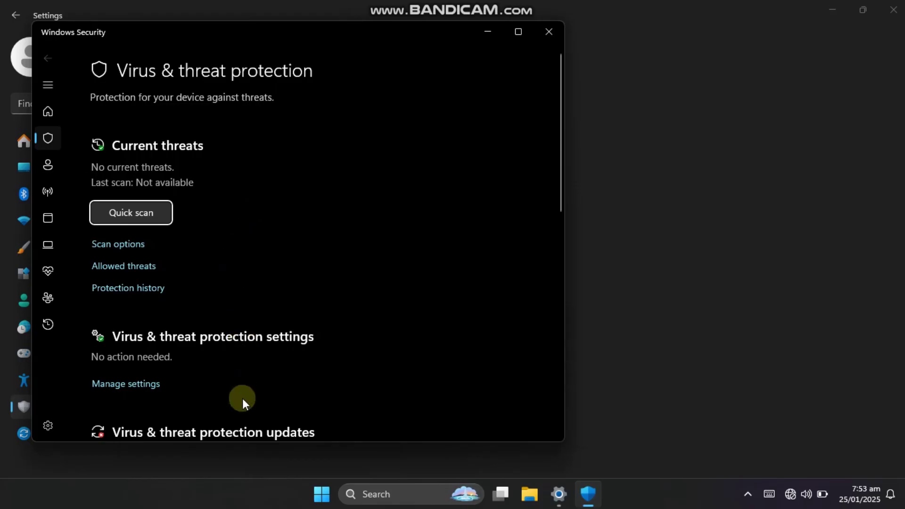
scroll(242, 398, "down", 10)
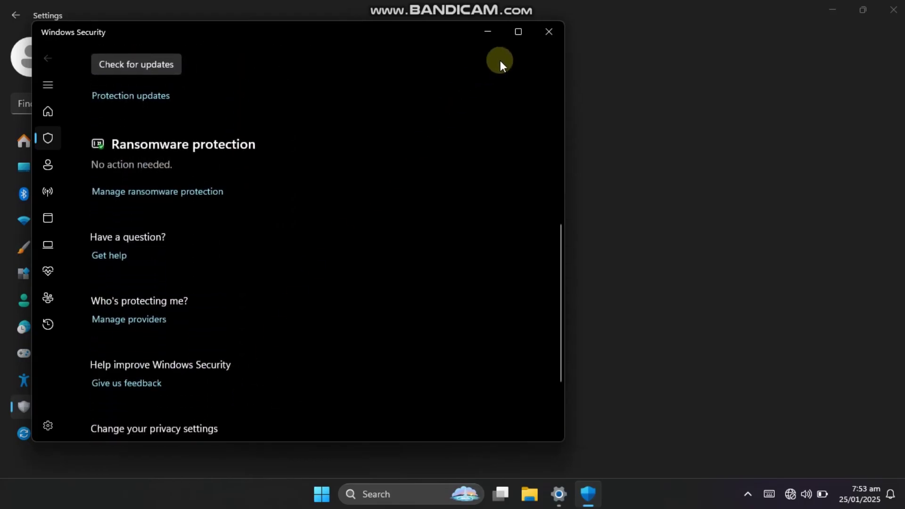
left_click(550, 32)
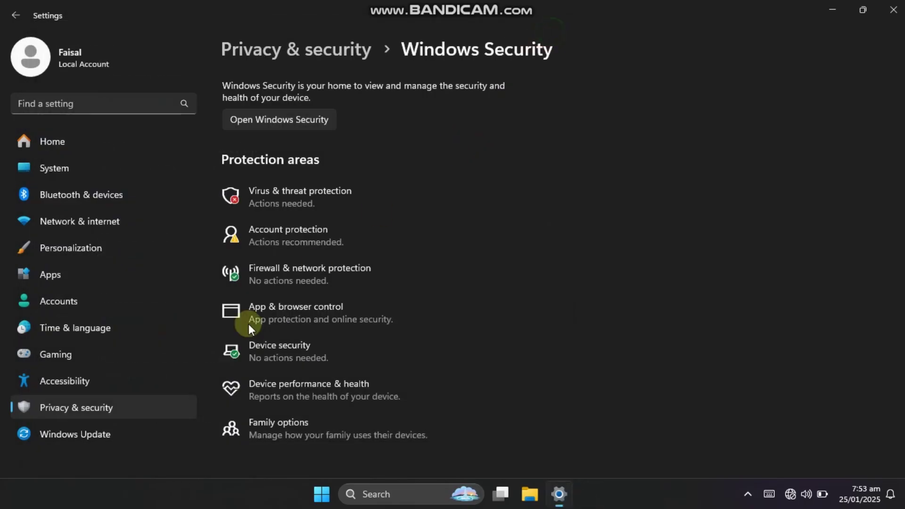
Show the Windows Update page, with updates paused until 01/01/2077
left_click(70, 433)
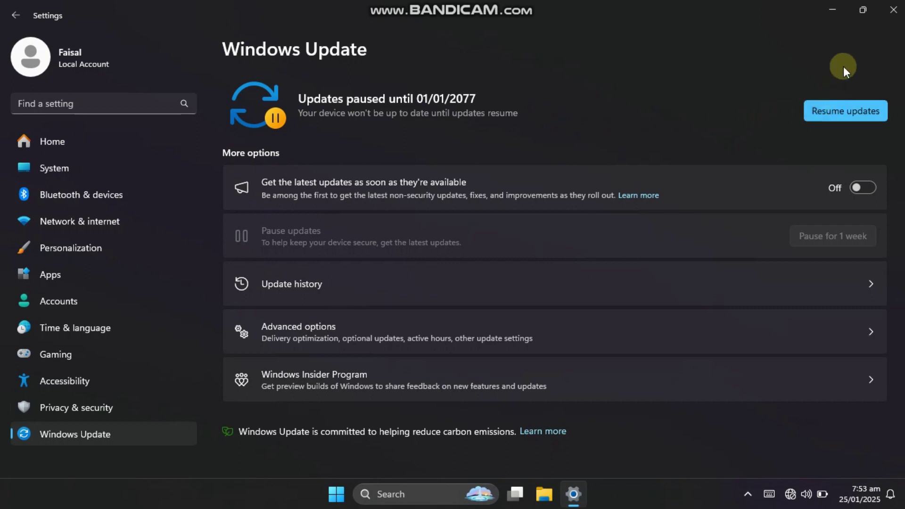
Close the Settings window to return to the empty Ghost Spectre desktop
left_click(895, 11)
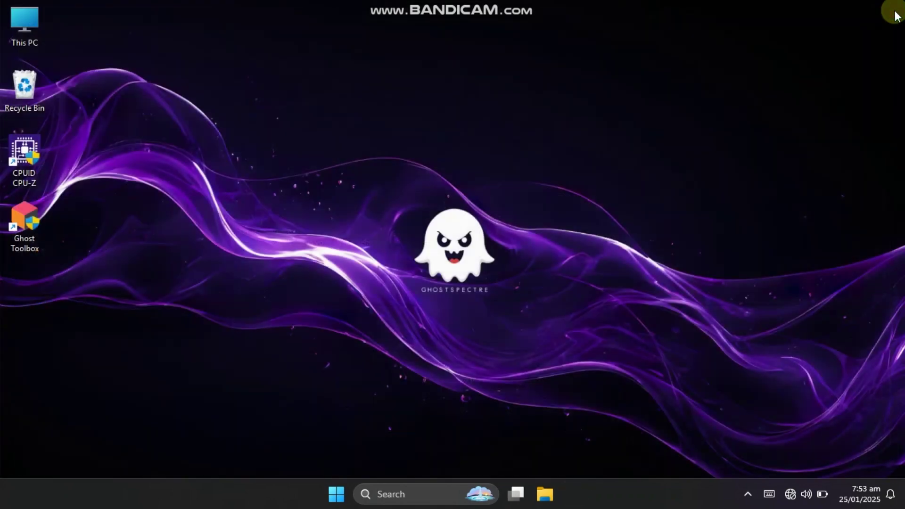